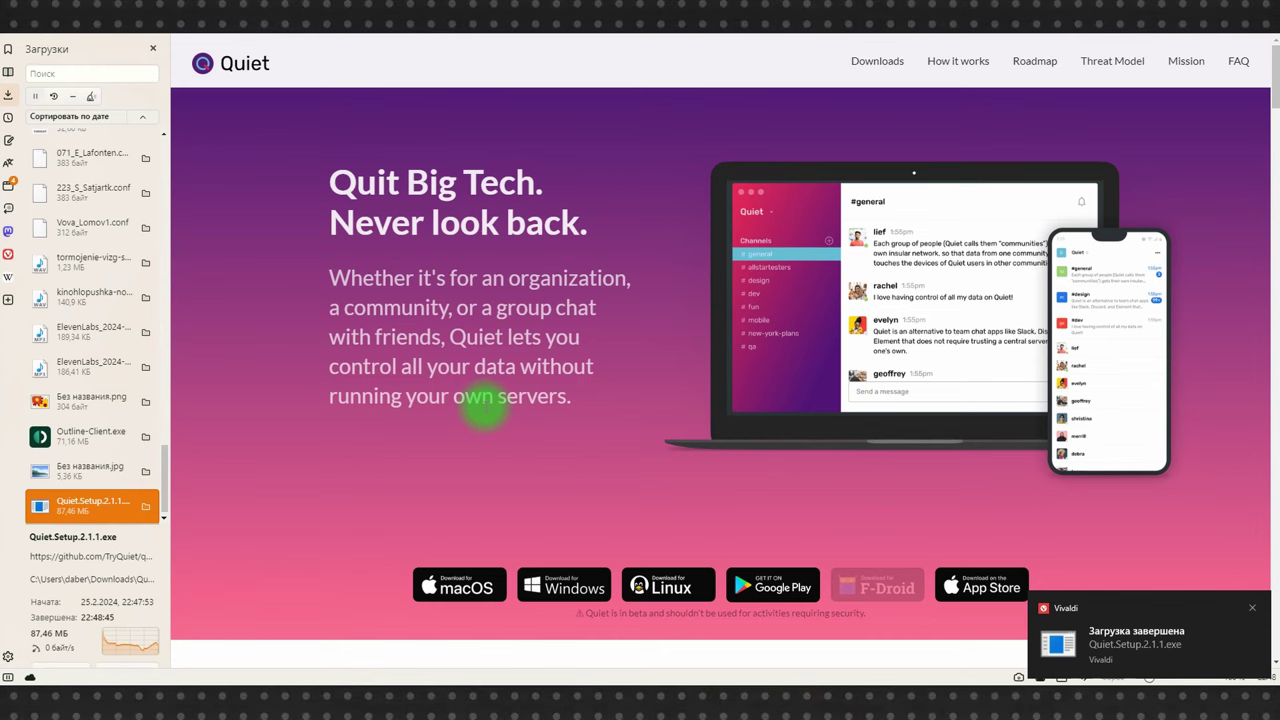
# Run the downloaded Quiet.Setup.2.1.1.exe installer and allow Quiet access through the Windows firewall on public networks.
pyautogui.click(1120, 647)
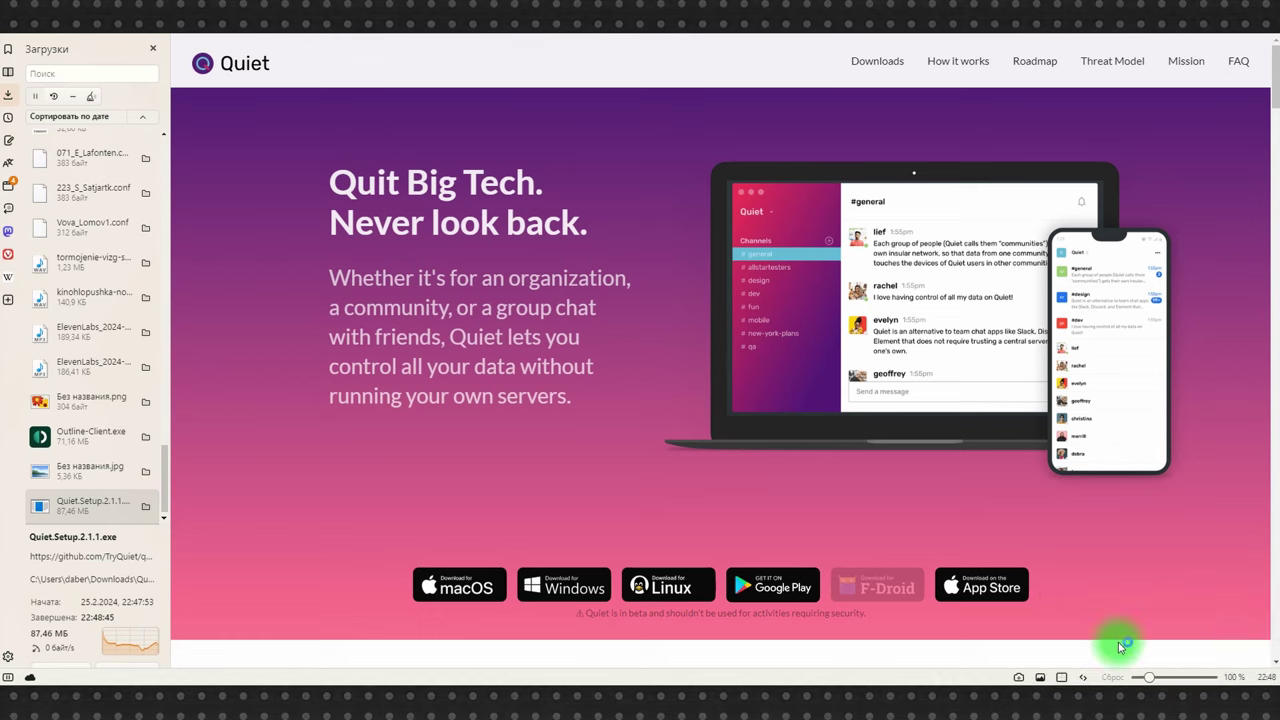
pyautogui.doubleClick(618, 221)
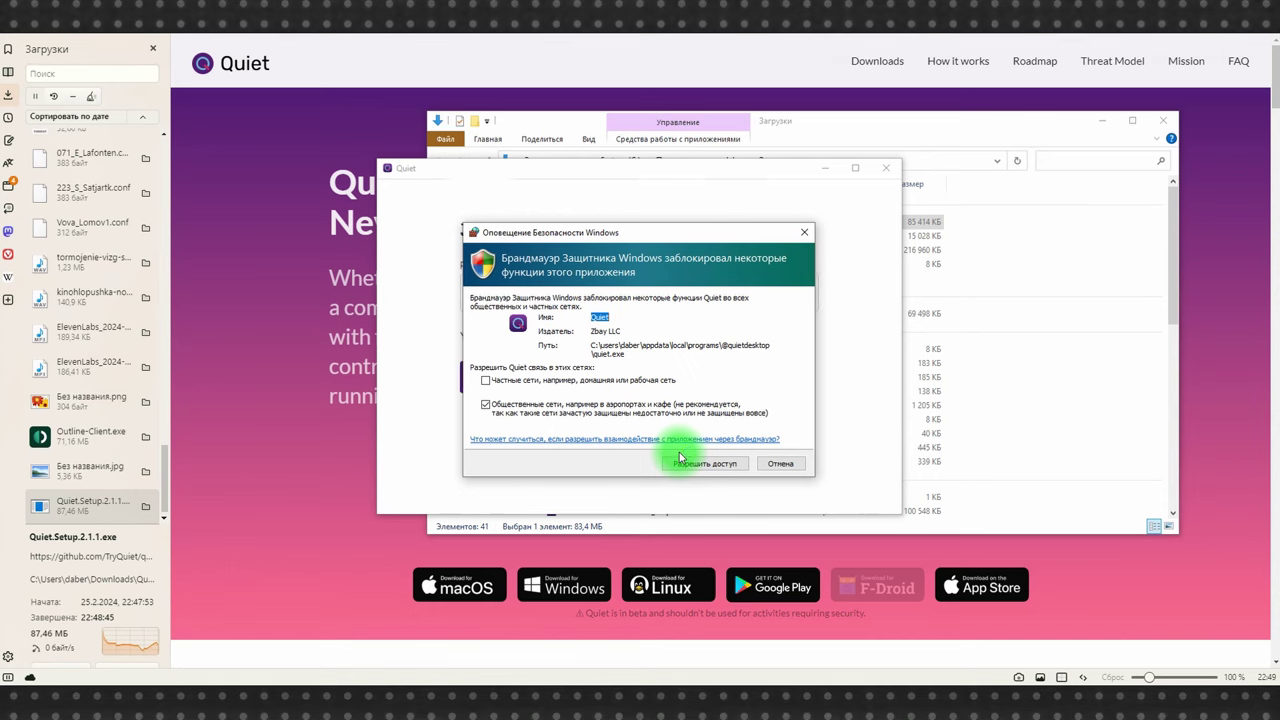
pyautogui.click(677, 466)
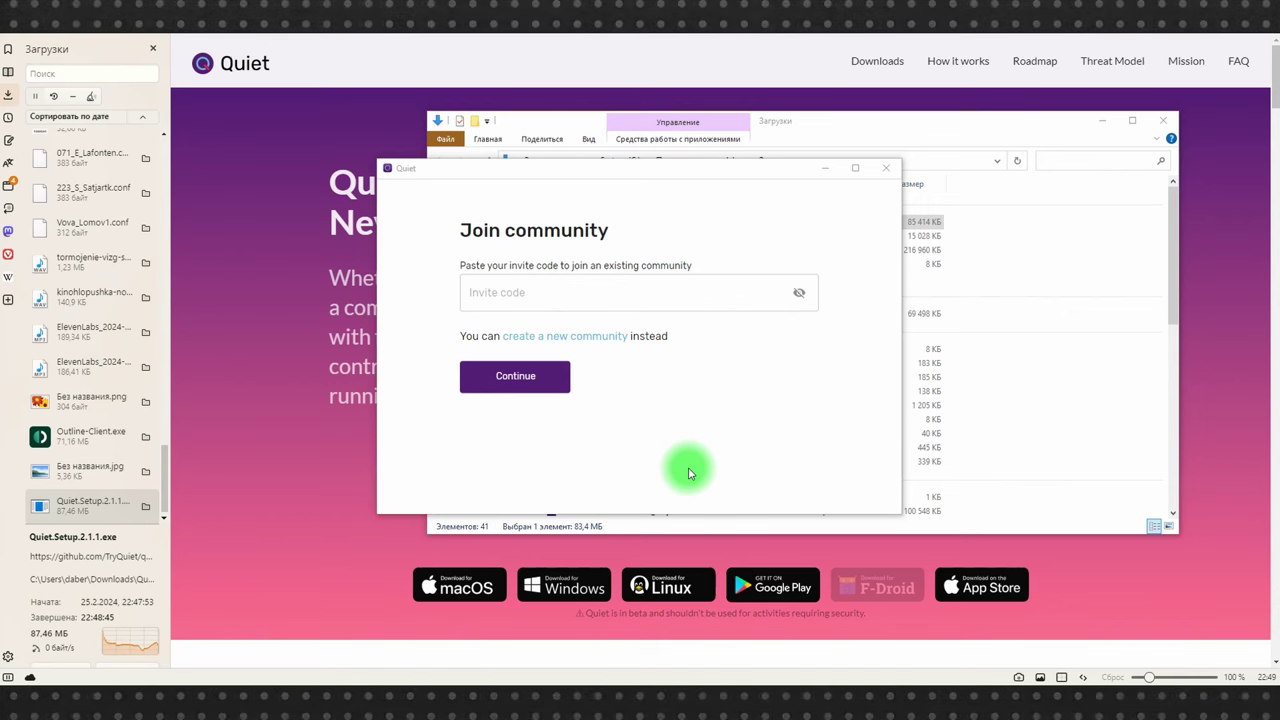
# Create a new community instead of joining one, named in lowercase after its owner plus "team", and register the owner's username.
pyautogui.click(546, 336)
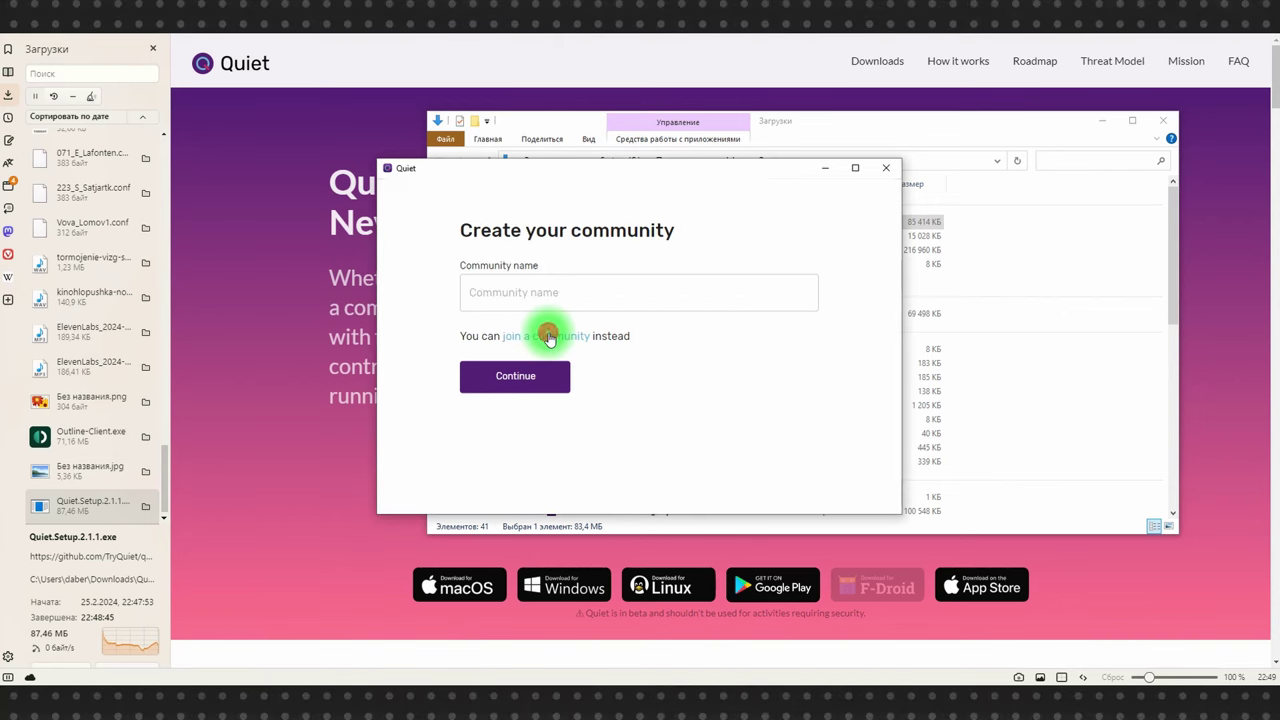
pyautogui.click(564, 292)
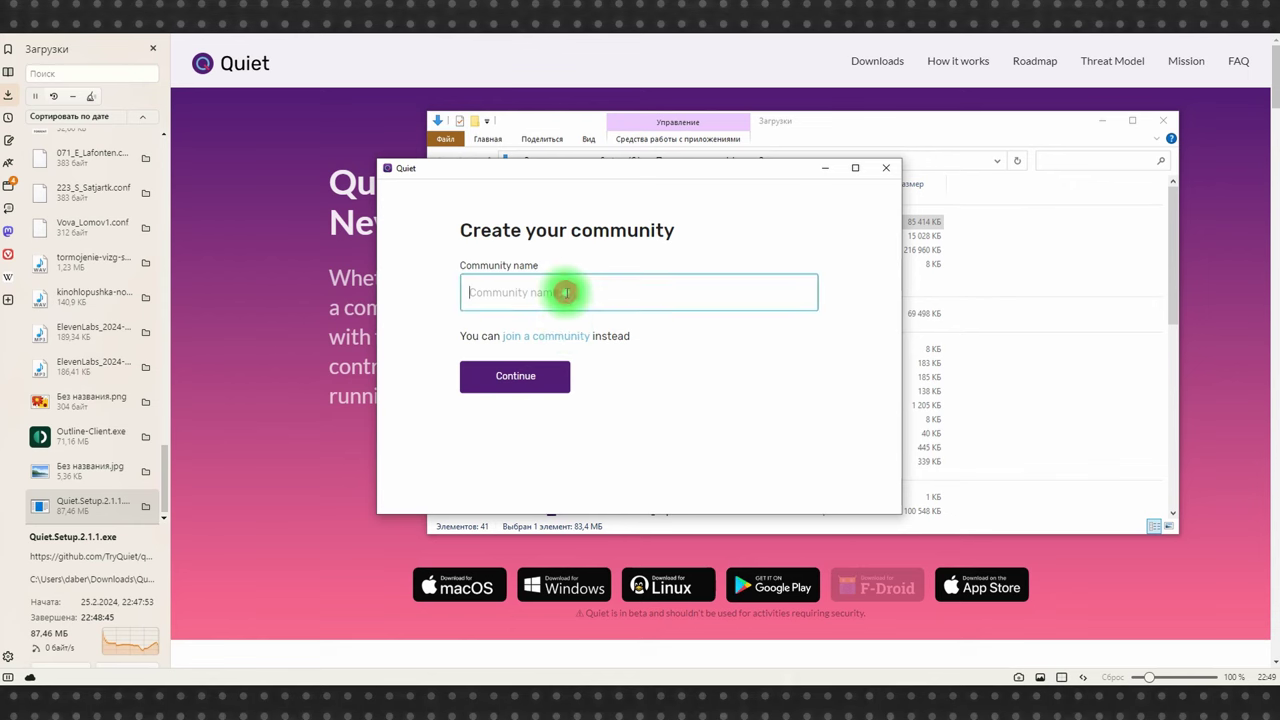
pyautogui.write('Vov')
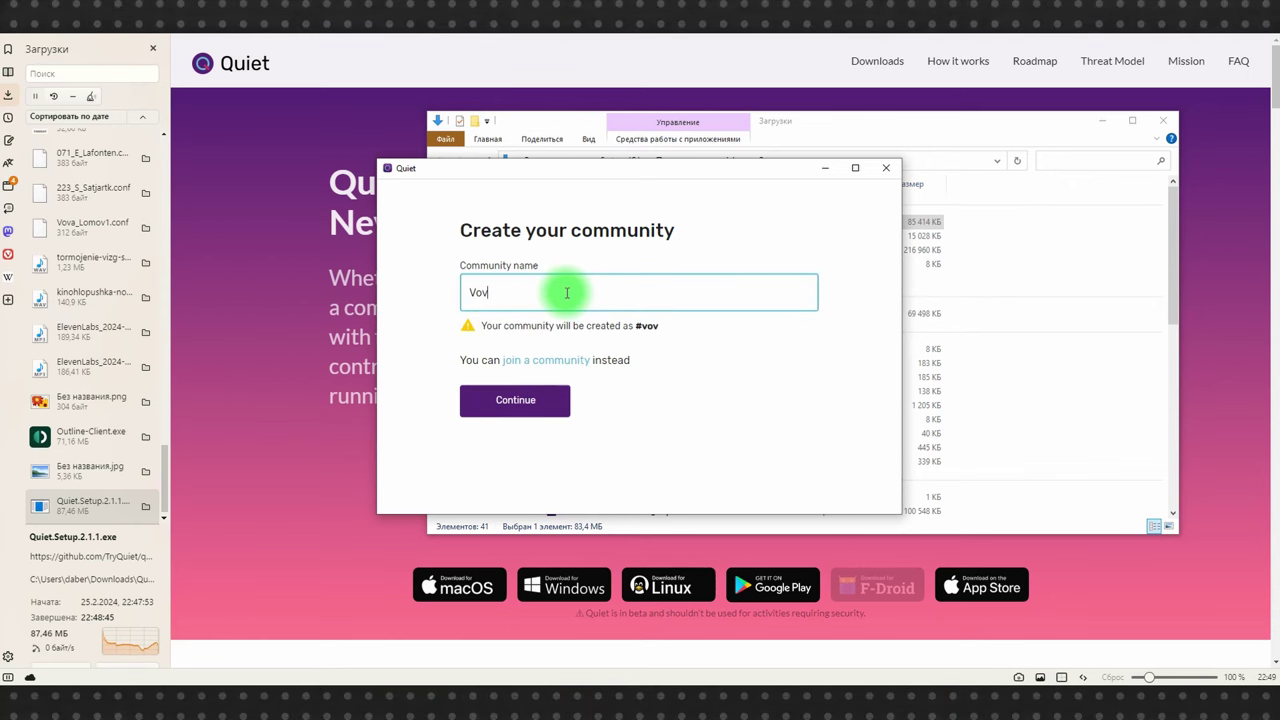
pyautogui.press('BackSpace')
pyautogui.press('BackSpace')
pyautogui.press('BackSpace')
pyautogui.write('vovalomo')
pyautogui.write('community')
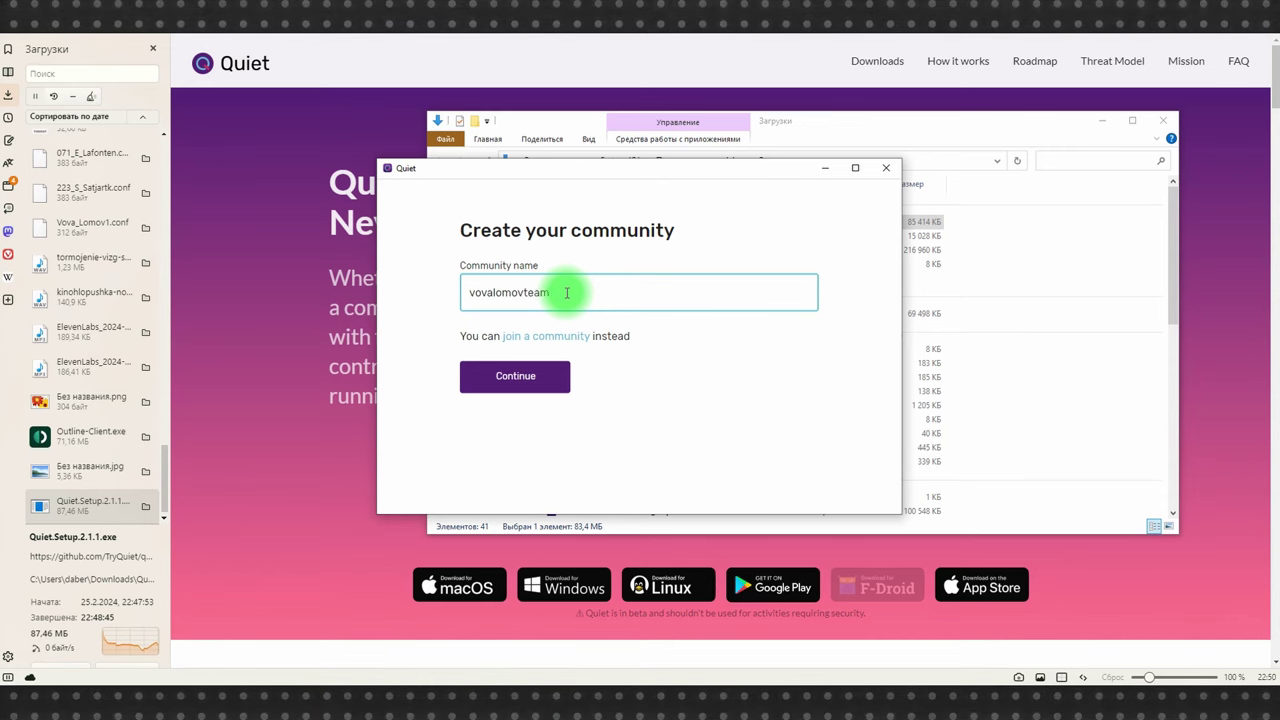
pyautogui.click(512, 378)
pyautogui.write('daber')
pyautogui.click(488, 342)
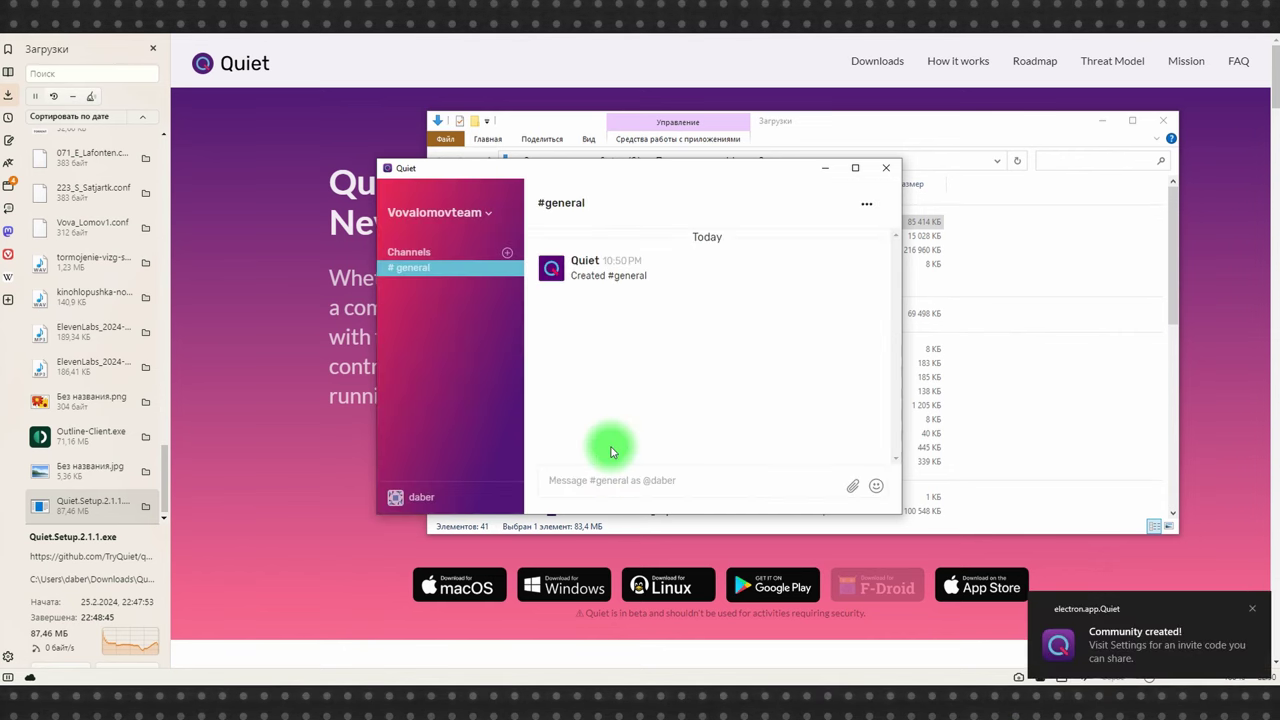
# Maximize the Quiet window and copy the community's invitation link from the Add Members settings.
pyautogui.doubleClick(675, 167)
pyautogui.click(60, 67)
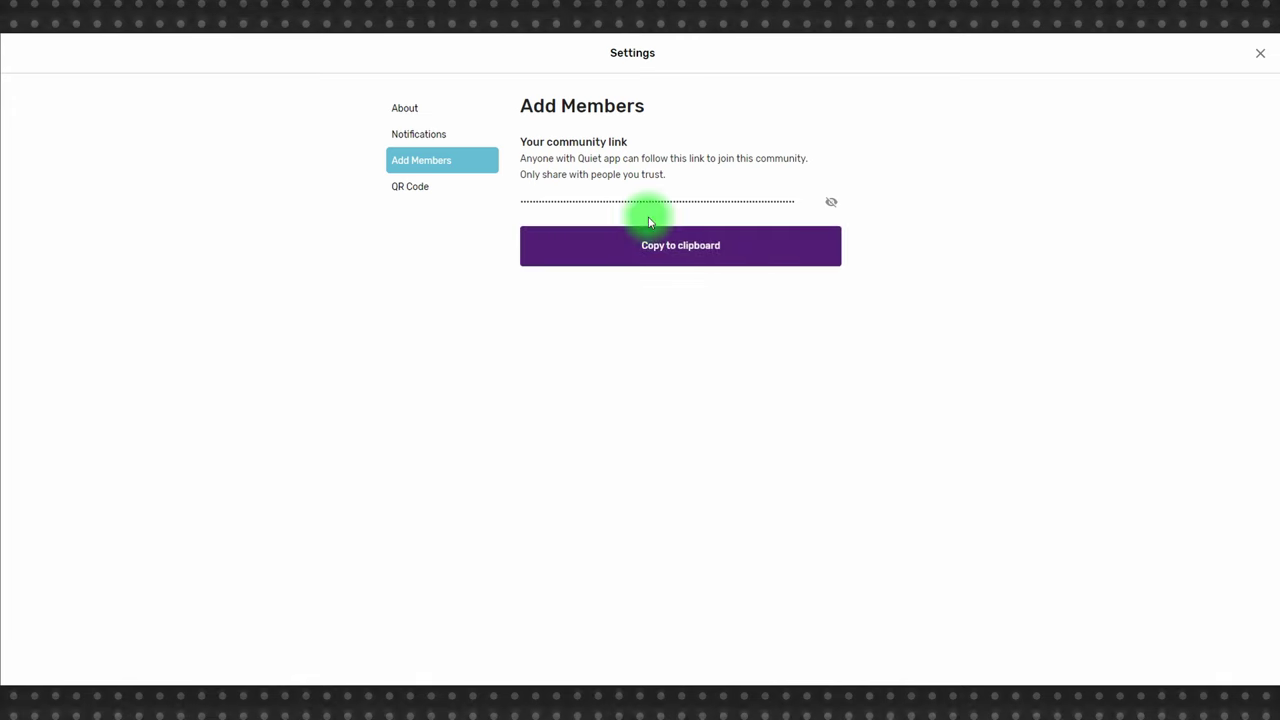
pyautogui.click(660, 257)
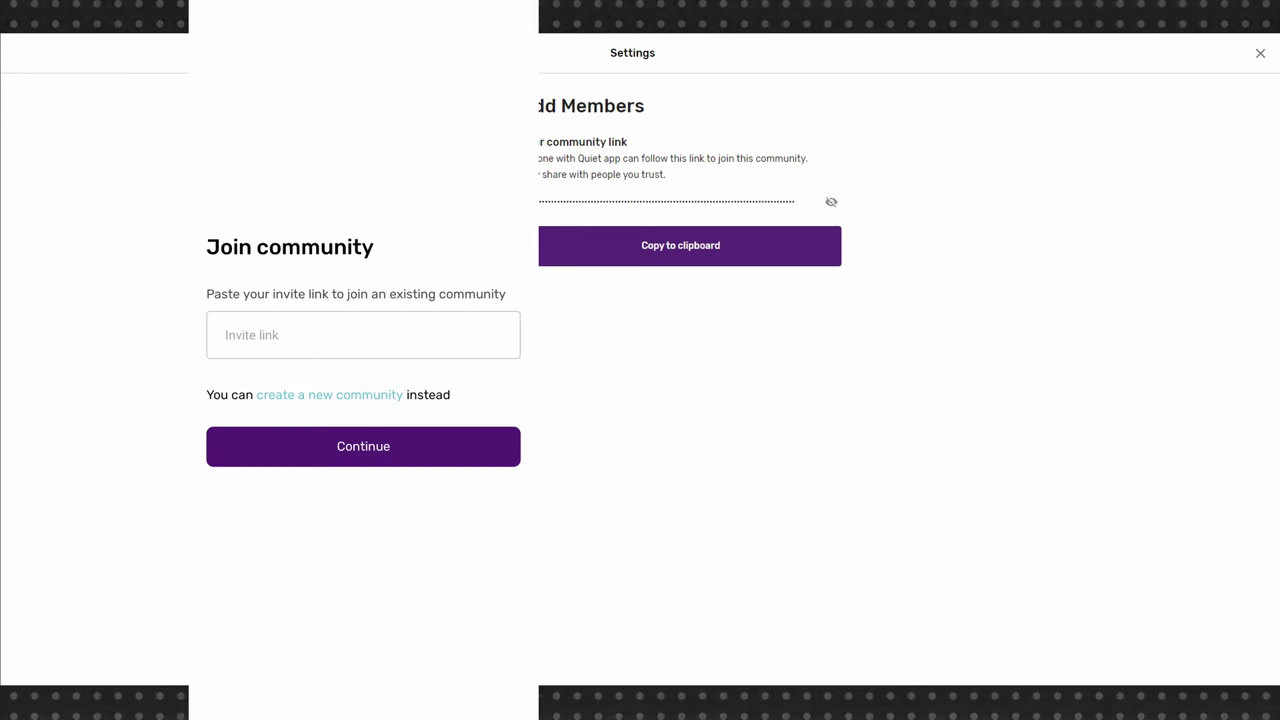
# In the mobile app, join the existing community with the copied invite link and register the second member's username.
pyautogui.click(363, 205)
pyautogui.click(226, 146)
pyautogui.click(363, 316)
pyautogui.click(363, 329)
pyautogui.write('vlomov')
pyautogui.press('Return')
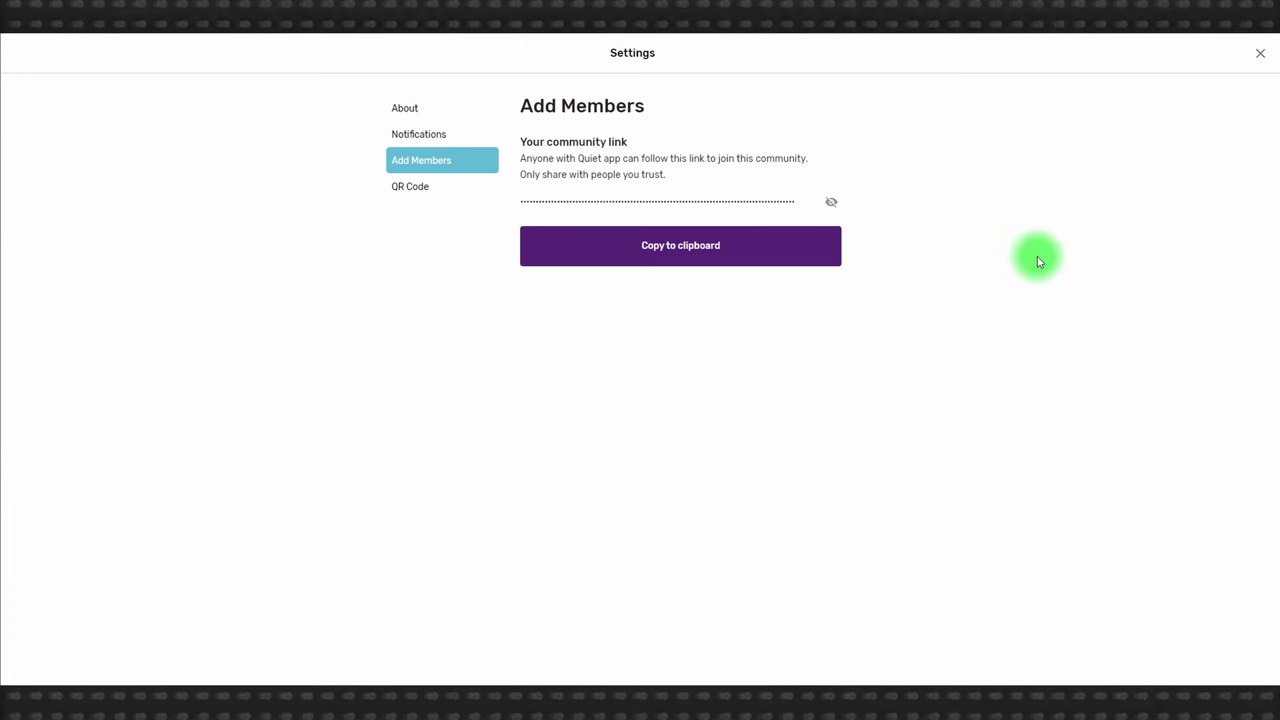
# Leave the desktop settings and send the message "Привет!" in the channel listed directly below #general.
pyautogui.click(1260, 53)
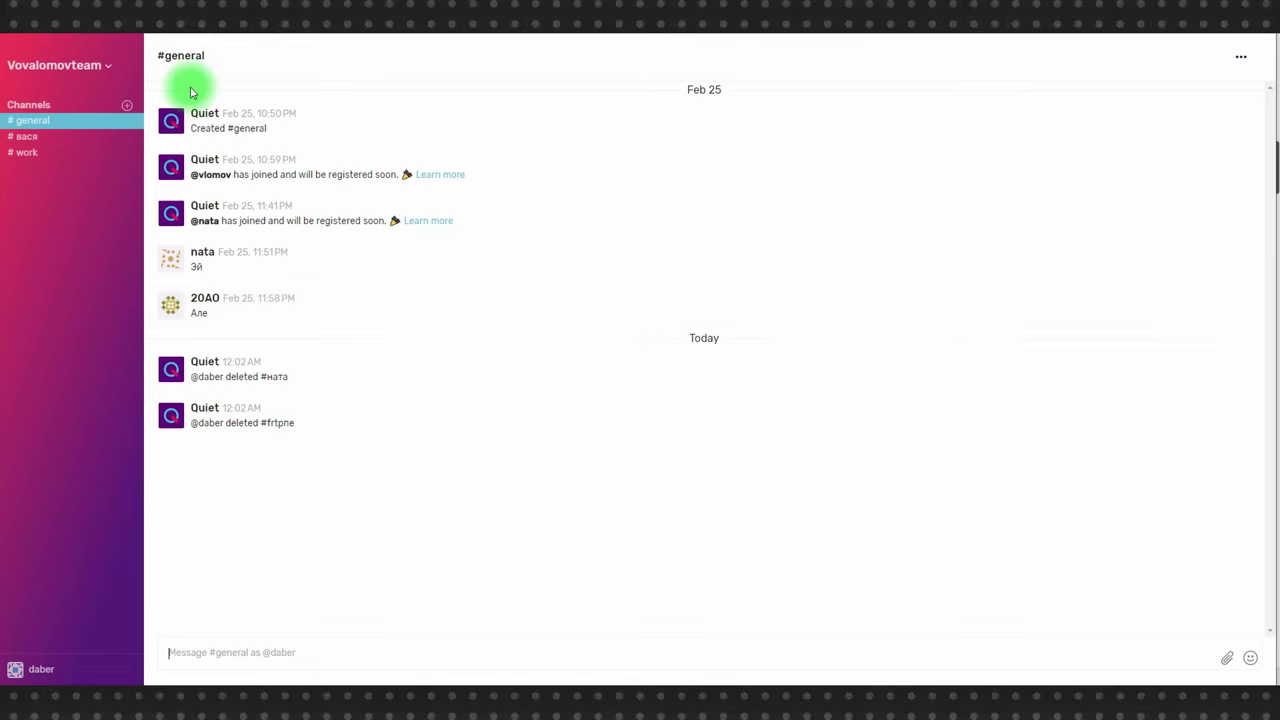
pyautogui.click(40, 140)
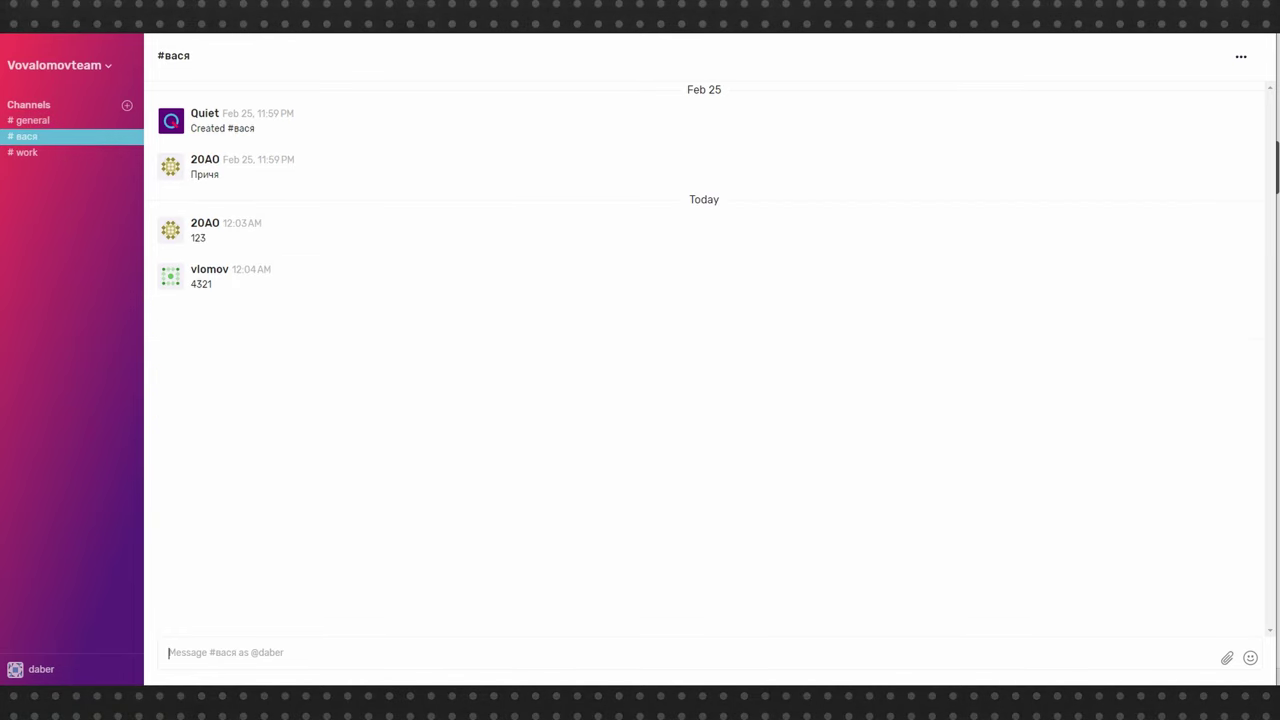
pyautogui.click(258, 652)
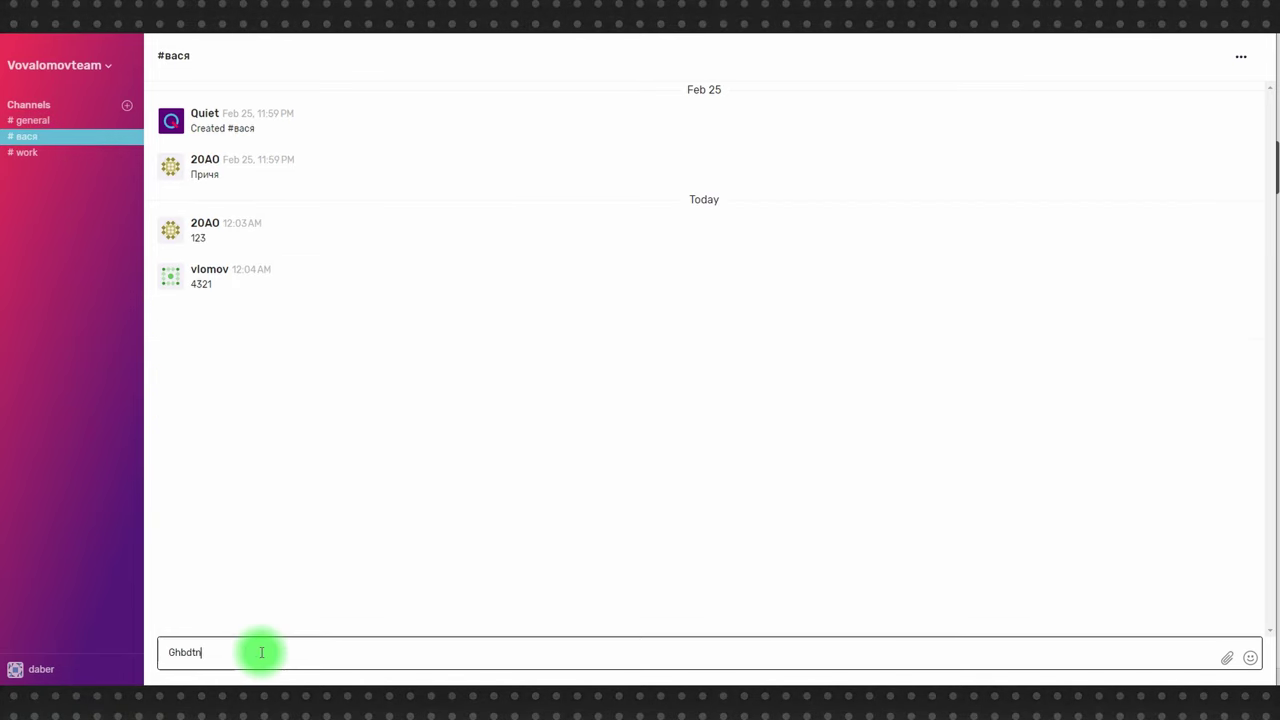
pyautogui.write('Привет!')
pyautogui.press('Return')
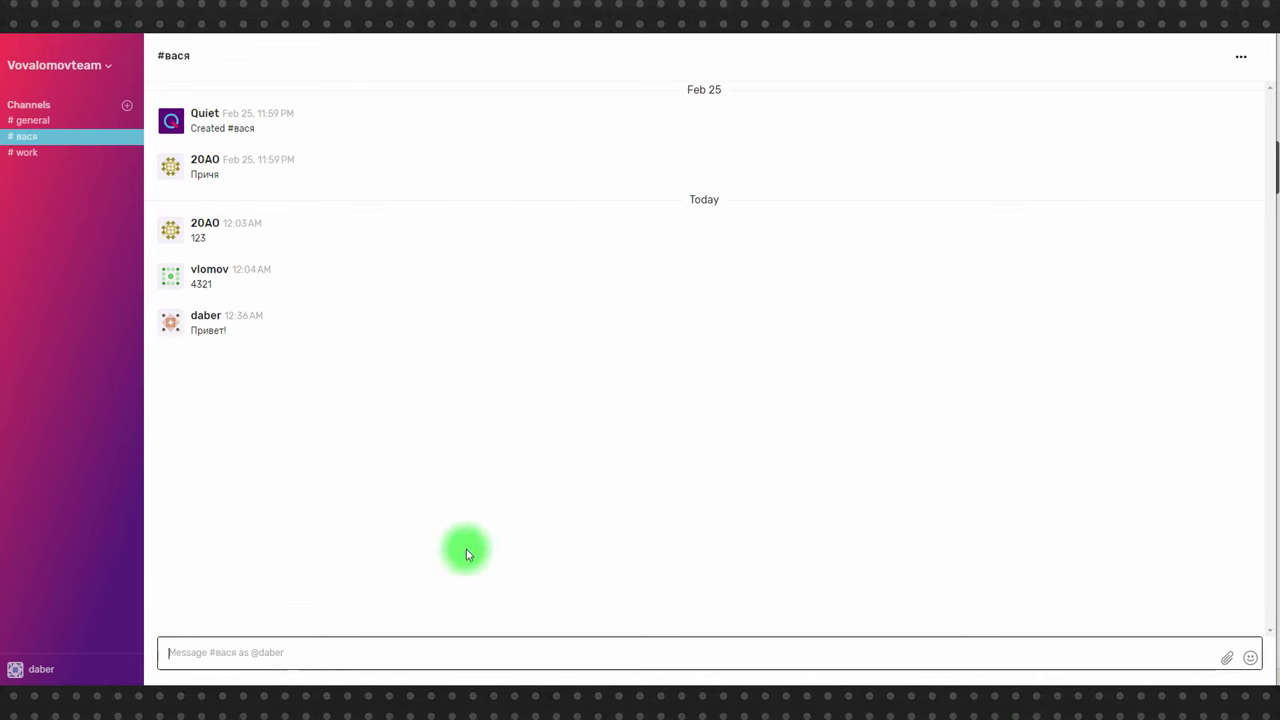
# Attach work.txt from the Загрузки folder and send it in the current channel.
pyautogui.click(1227, 657)
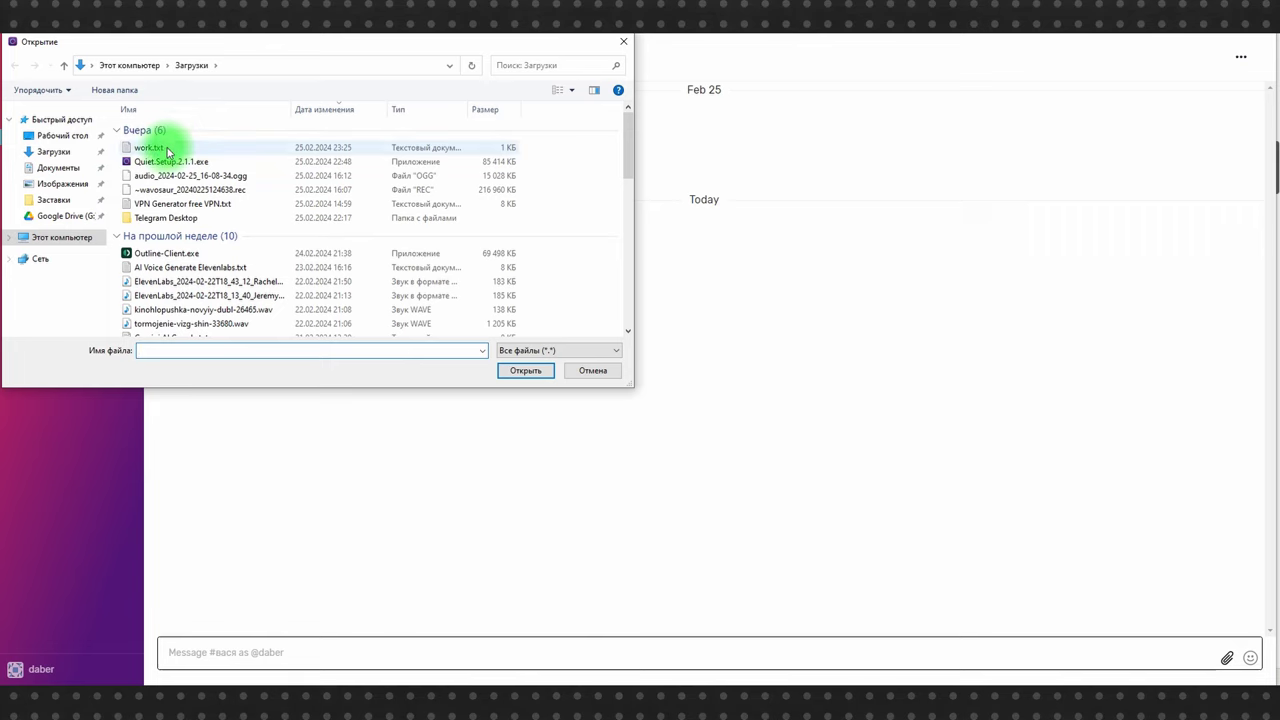
pyautogui.doubleClick(166, 147)
pyautogui.press('Return')
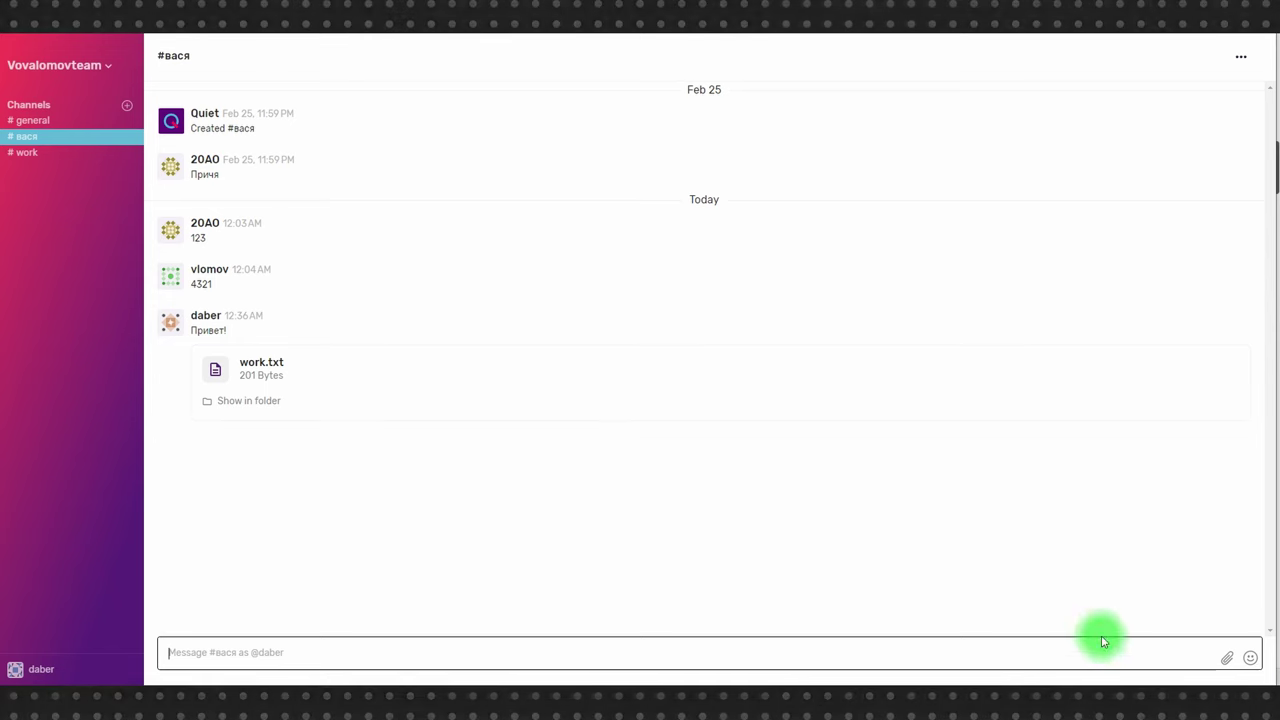
# Send a laughing face emoji from the Smileys & People set in the current channel.
pyautogui.click(1251, 659)
pyautogui.scroll(-1, 1108, 589)
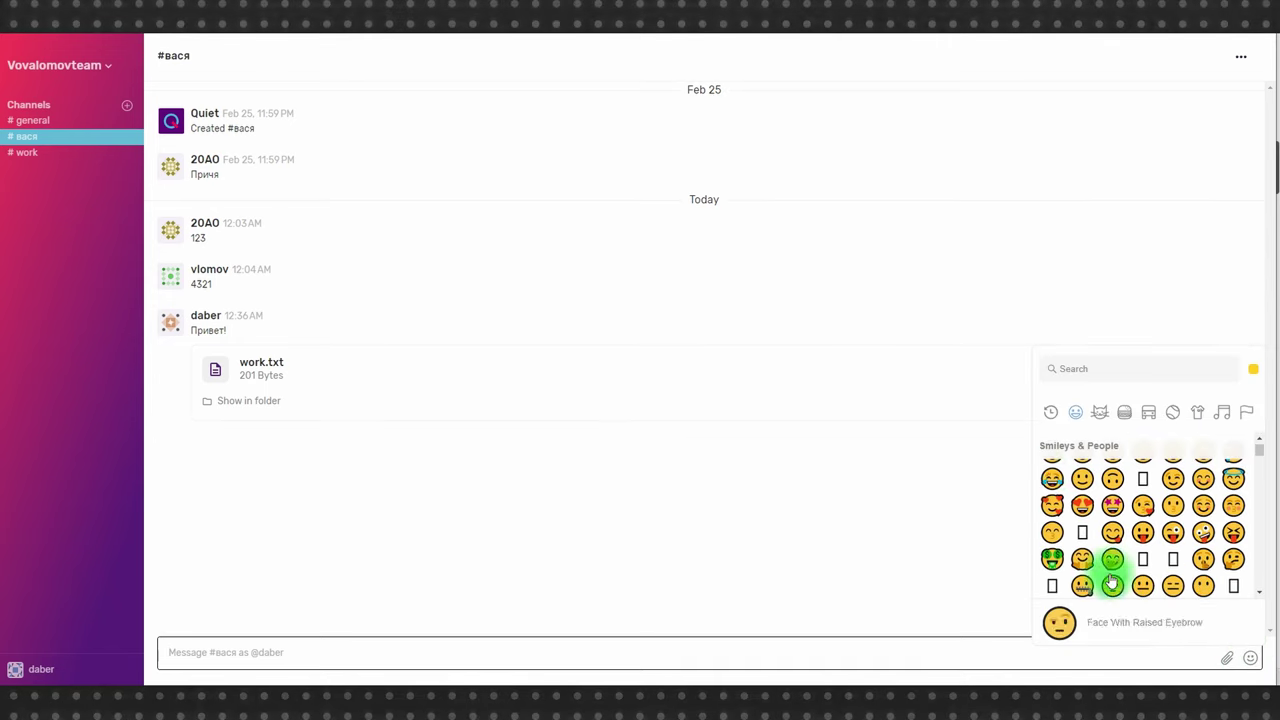
pyautogui.click(1055, 478)
pyautogui.press('Return')
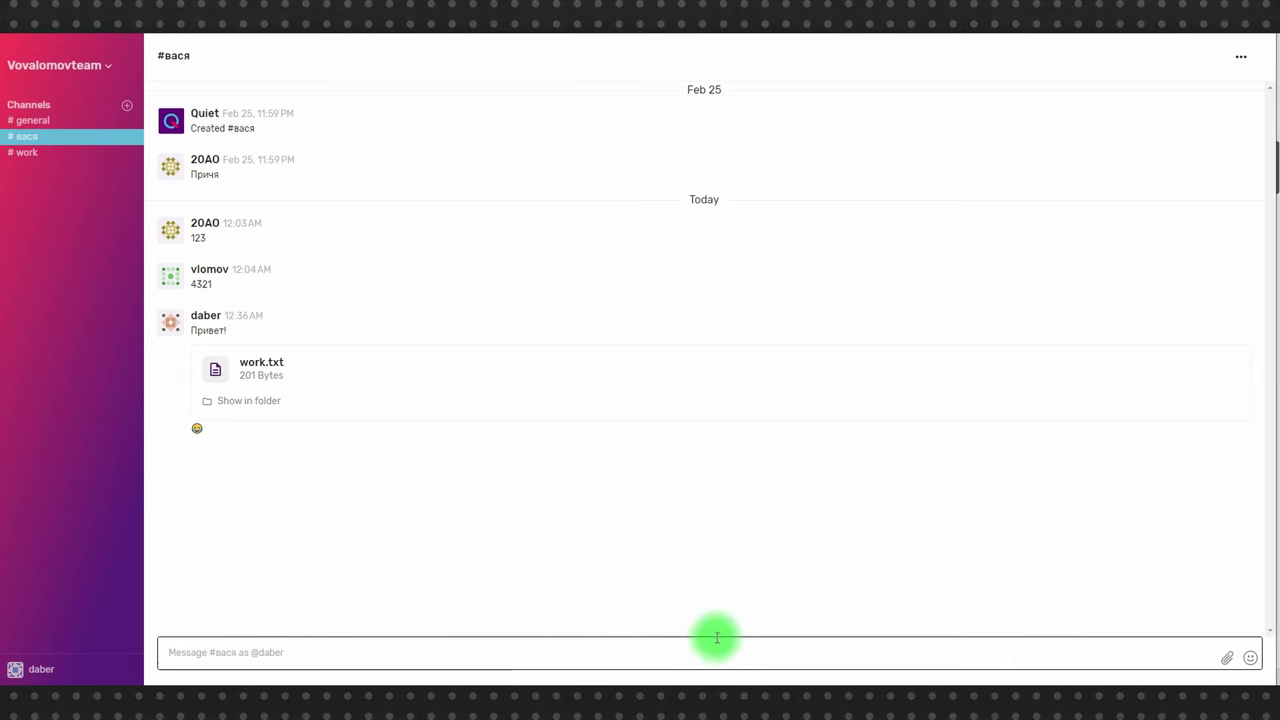
# Attach the image 1.jpg from the Изображения folder to the current channel.
pyautogui.click(1227, 657)
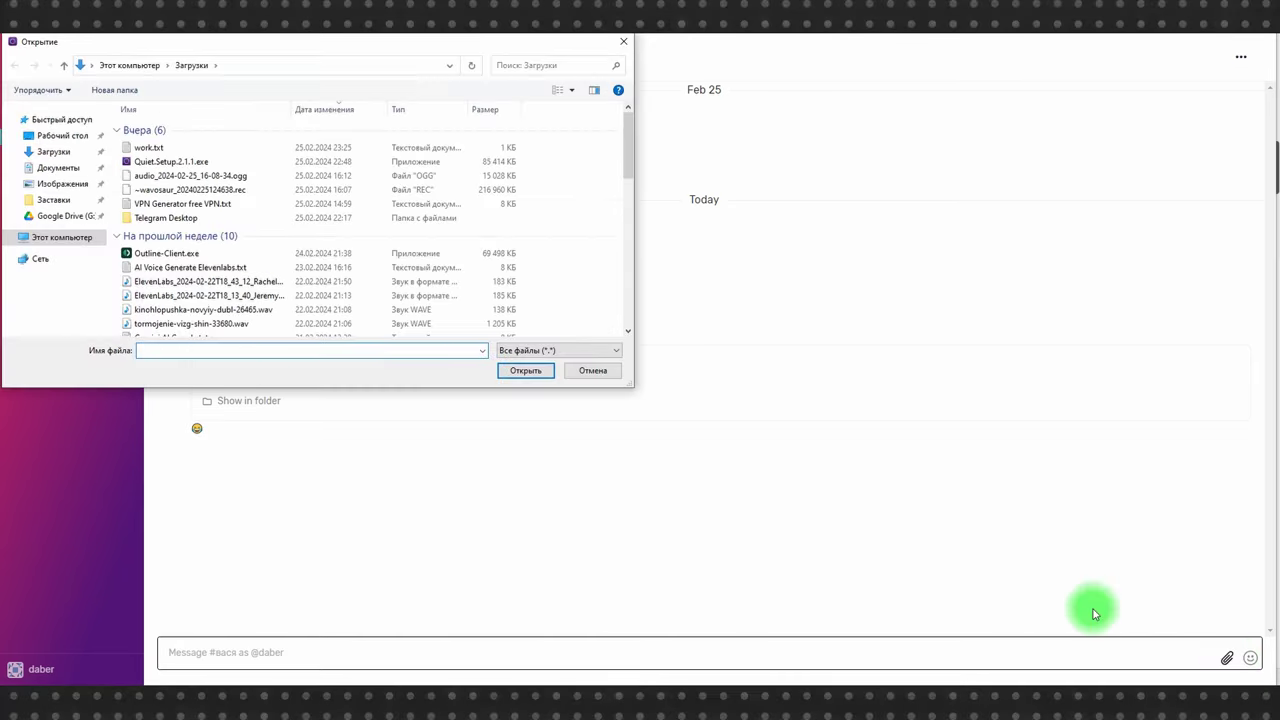
pyautogui.click(62, 183)
pyautogui.click(150, 122)
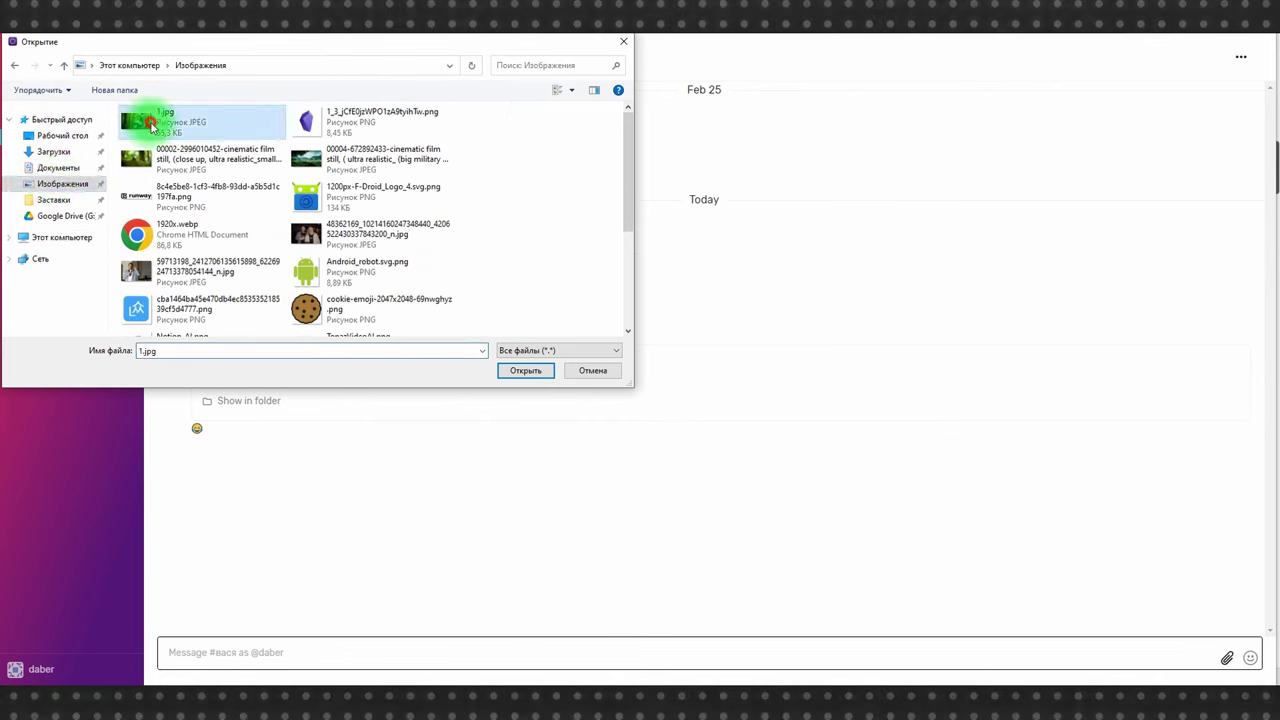
pyautogui.doubleClick(150, 122)
# Try to create a new public channel named "отдых".
pyautogui.click(125, 105)
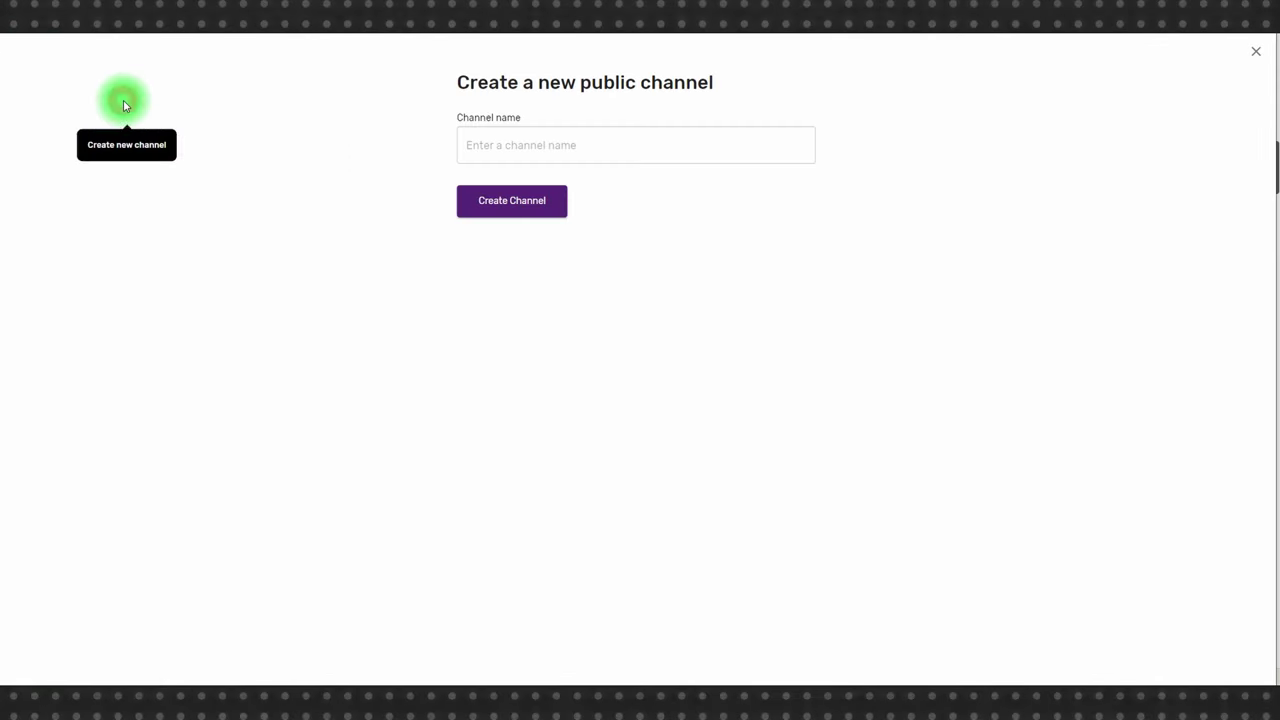
pyautogui.click(535, 146)
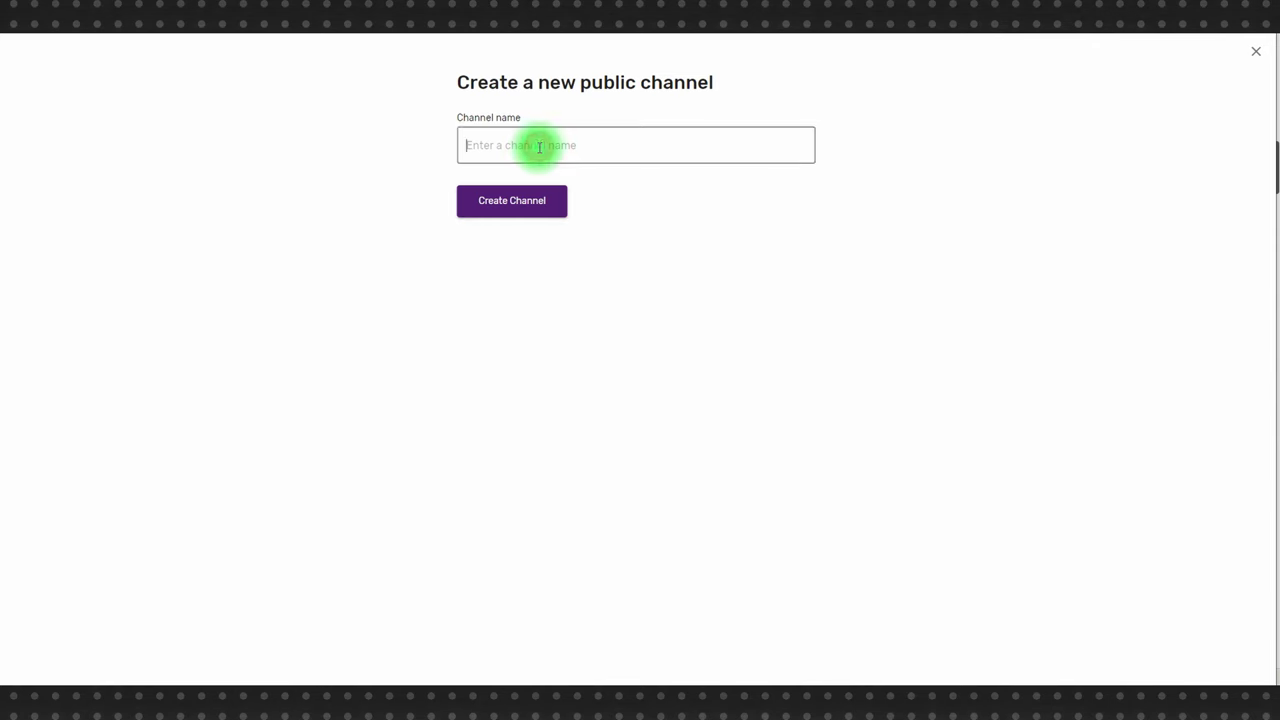
pyautogui.write('отдых')
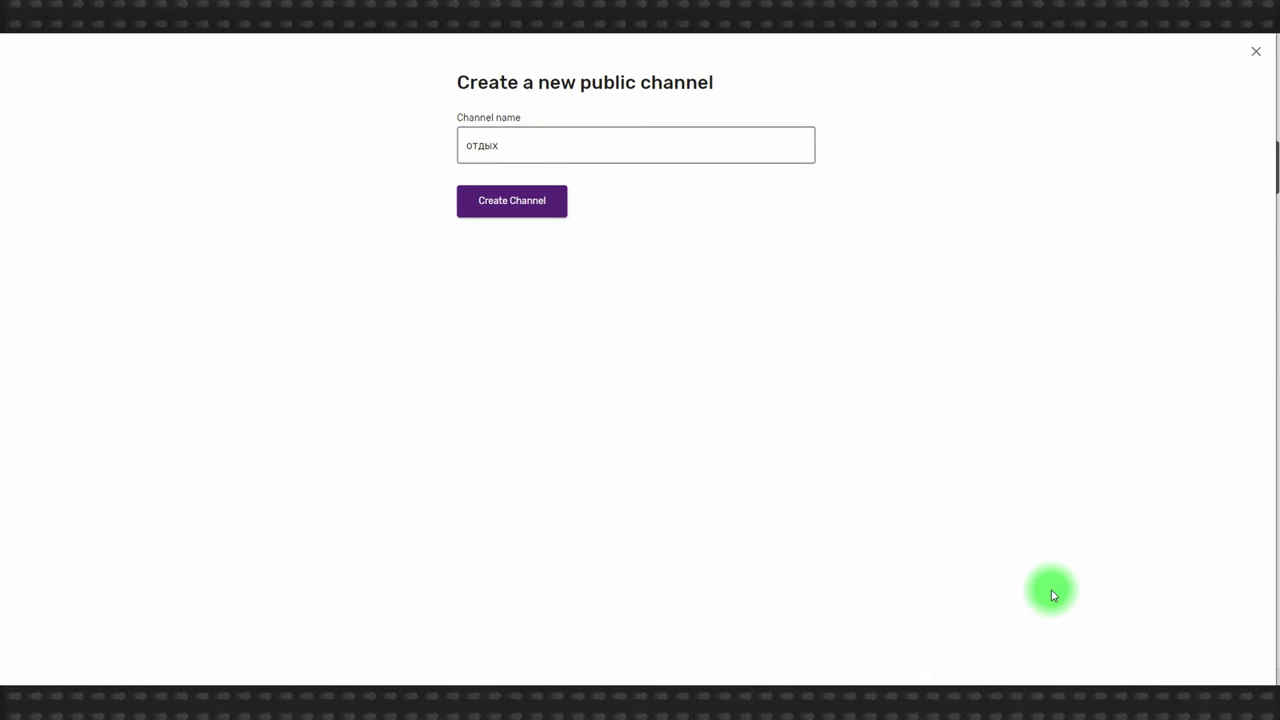
pyautogui.click(503, 206)
# Replace the channel name with "rtop" and create the channel.
pyautogui.moveTo(503, 146); pyautogui.dragTo(360, 140)
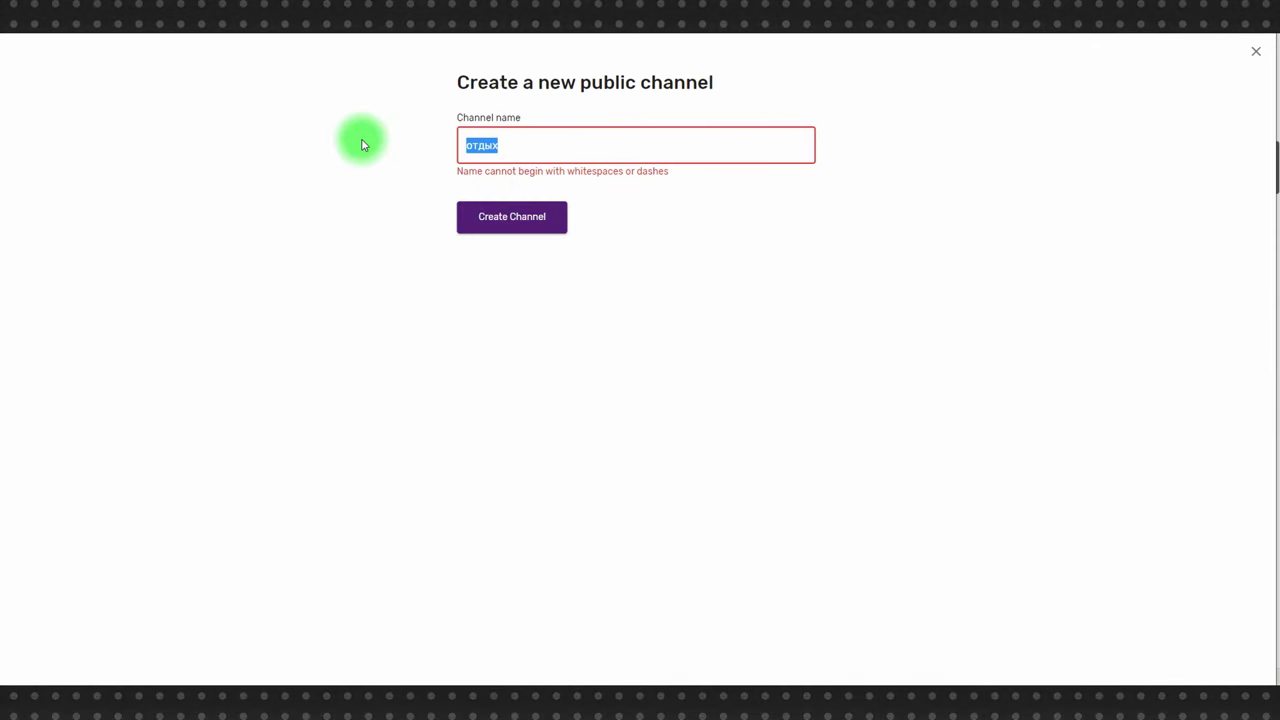
pyautogui.write('rtop')
pyautogui.click(384, 211)
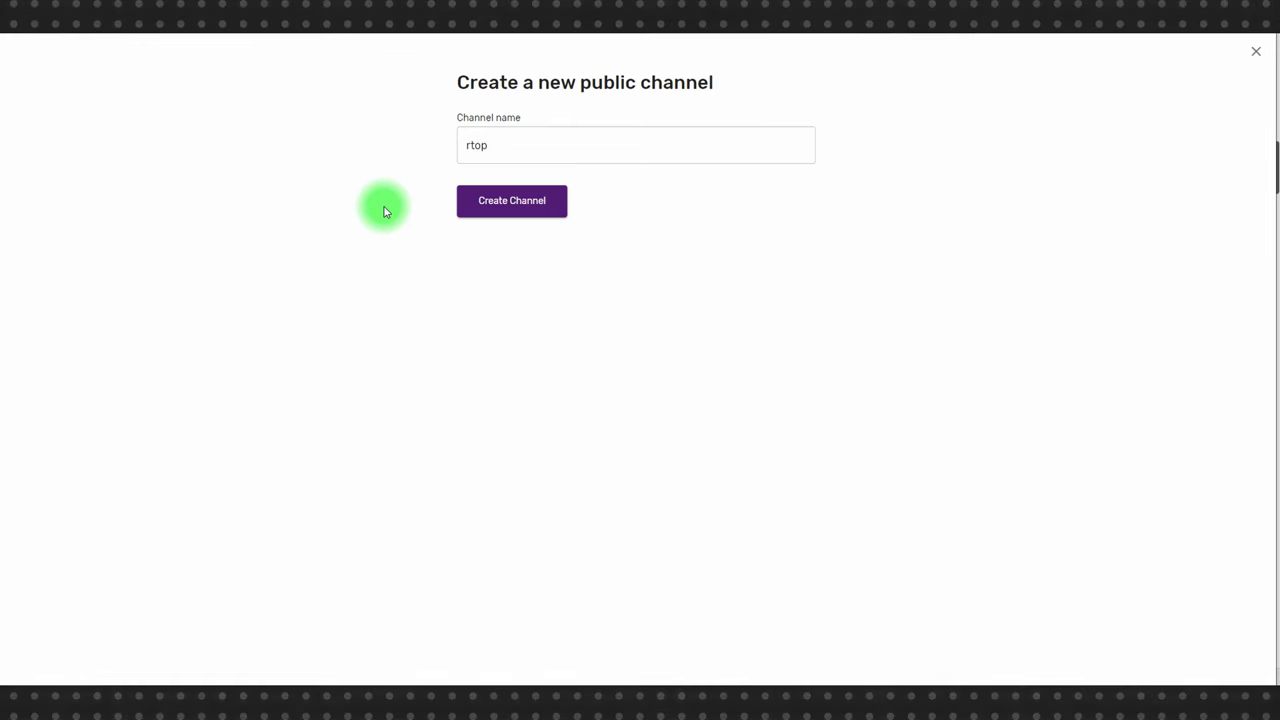
pyautogui.click(560, 207)
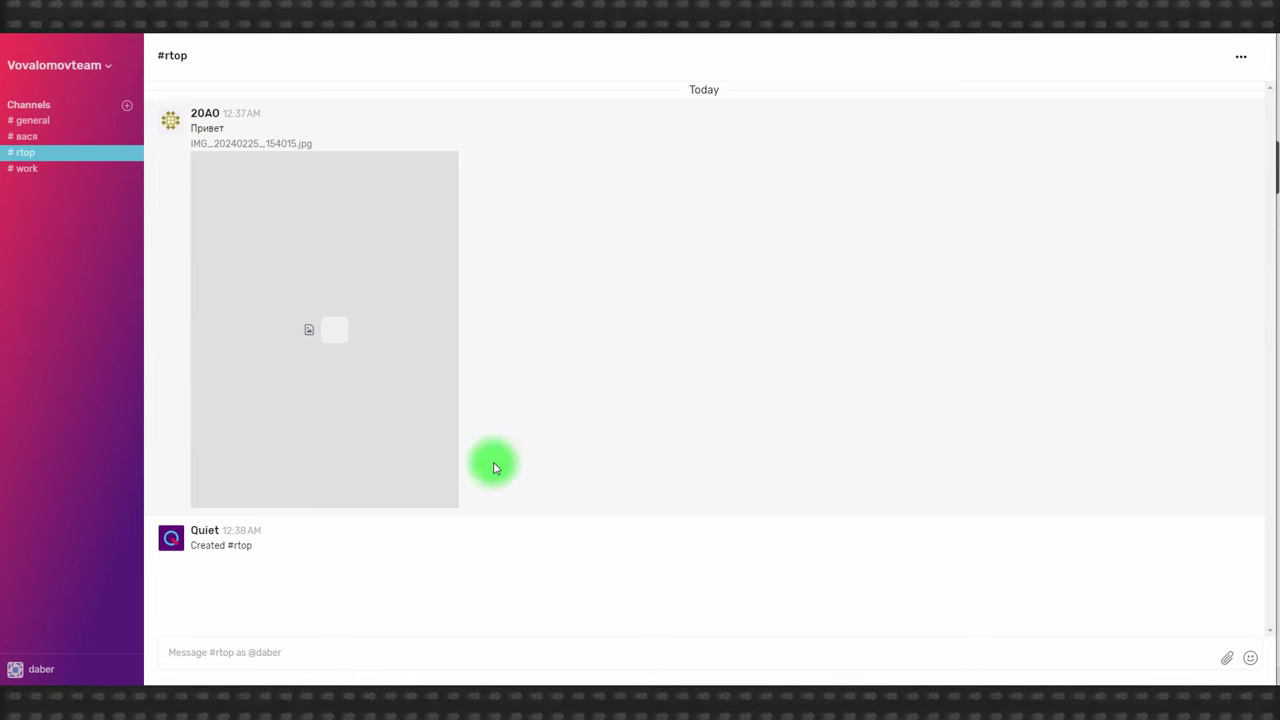
pyautogui.click(29, 170)
pyautogui.scroll(5, 537, 483)
pyautogui.scroll(-2, 577, 469)
pyautogui.scroll(2, 578, 470)
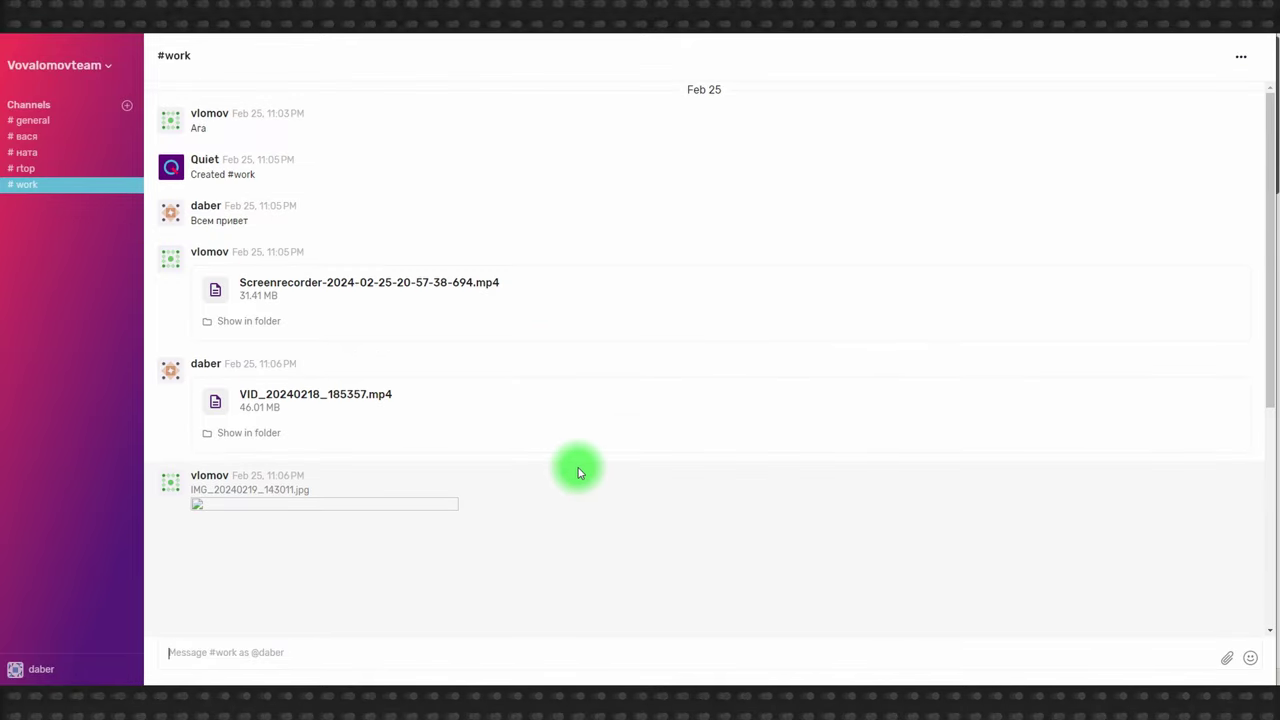
pyautogui.click(248, 322)
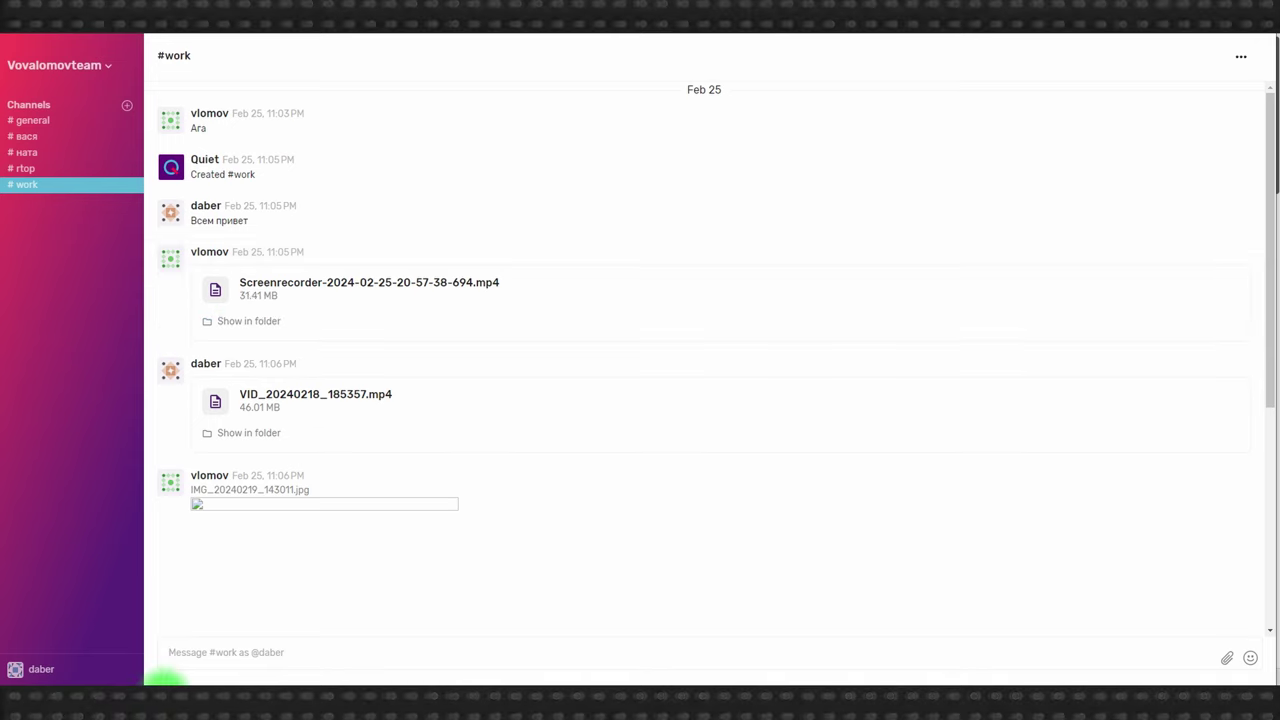
pyautogui.click(740, 401)
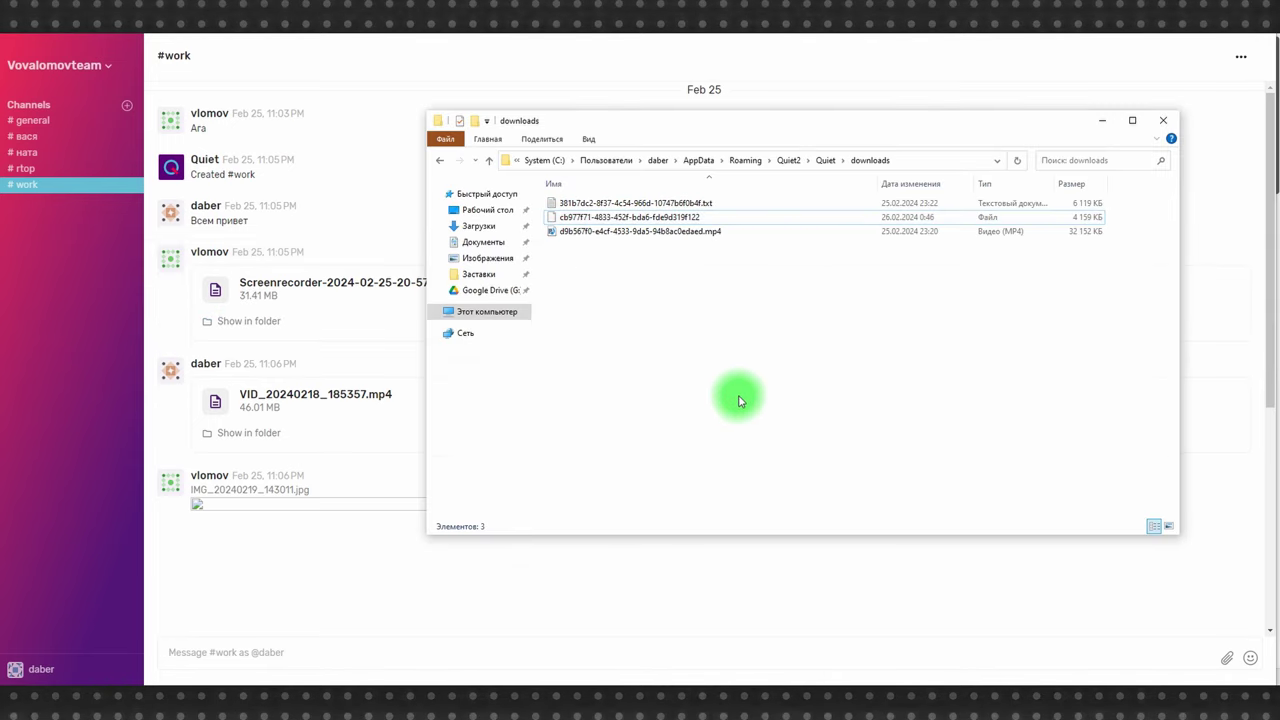
# Examine the uploads folder inside the Quiet data directory and return to its downloads folder.
pyautogui.click(825, 160)
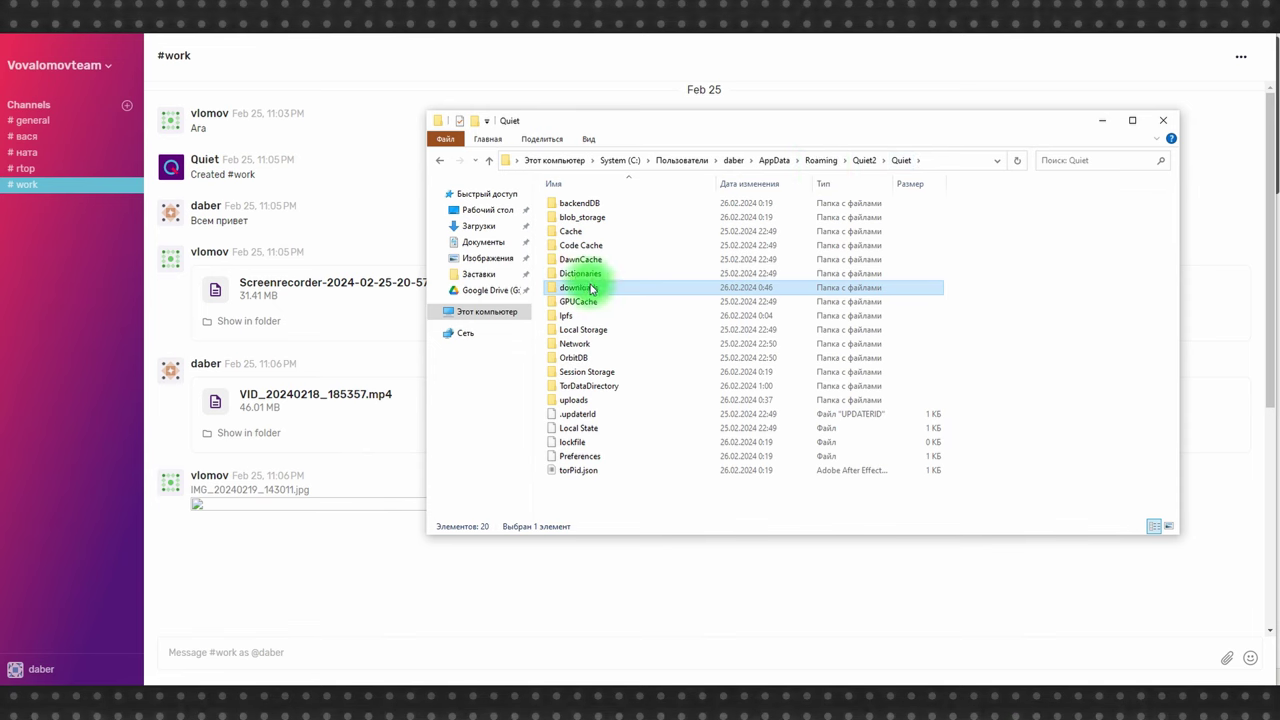
pyautogui.doubleClick(585, 400)
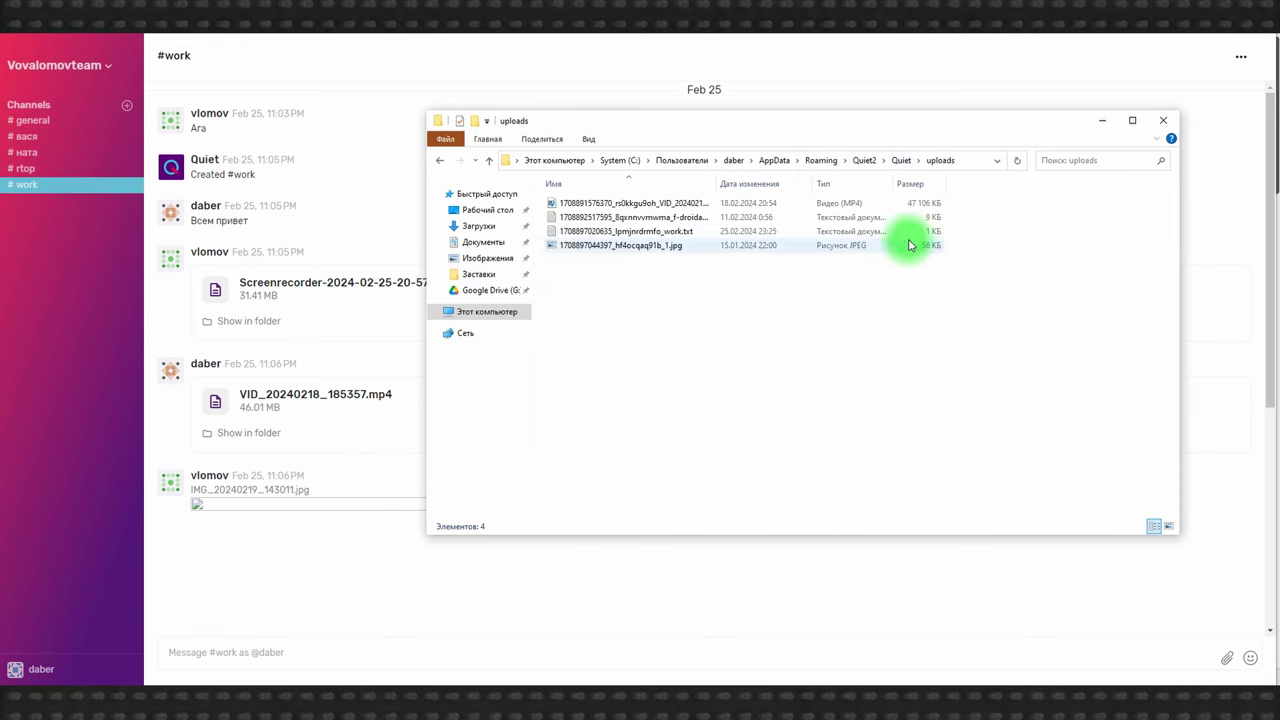
pyautogui.click(903, 160)
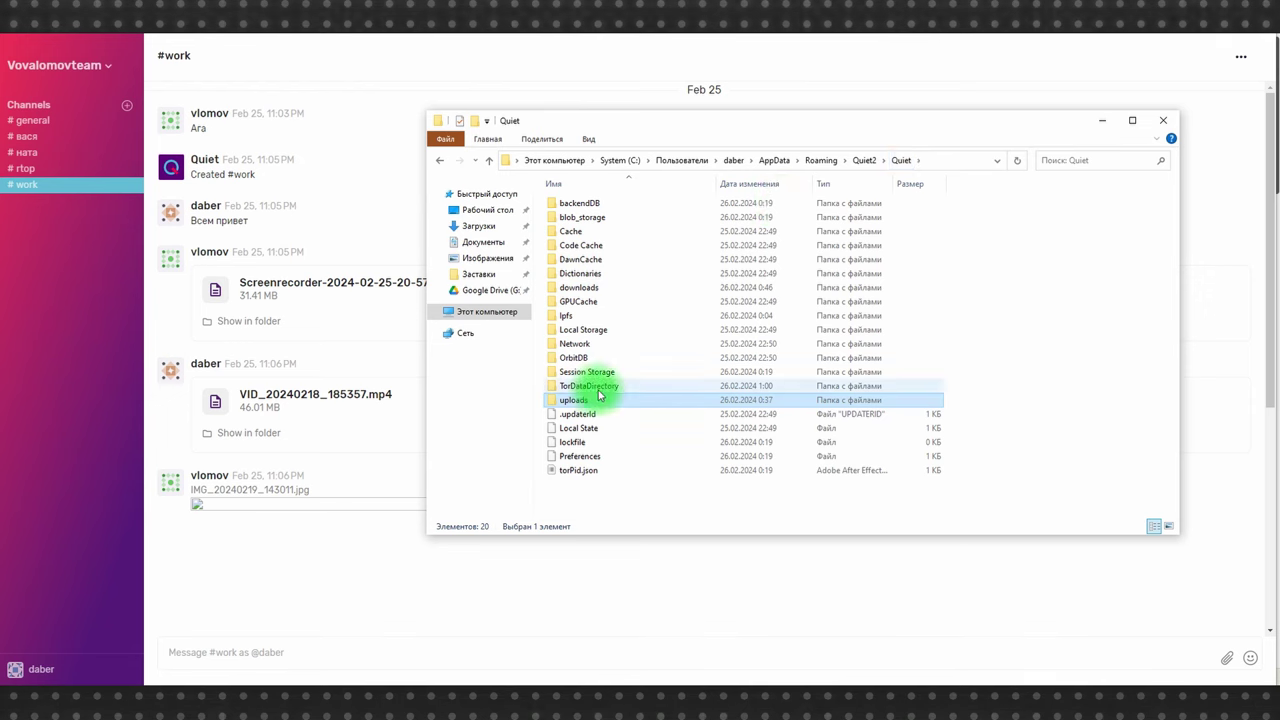
pyautogui.doubleClick(580, 287)
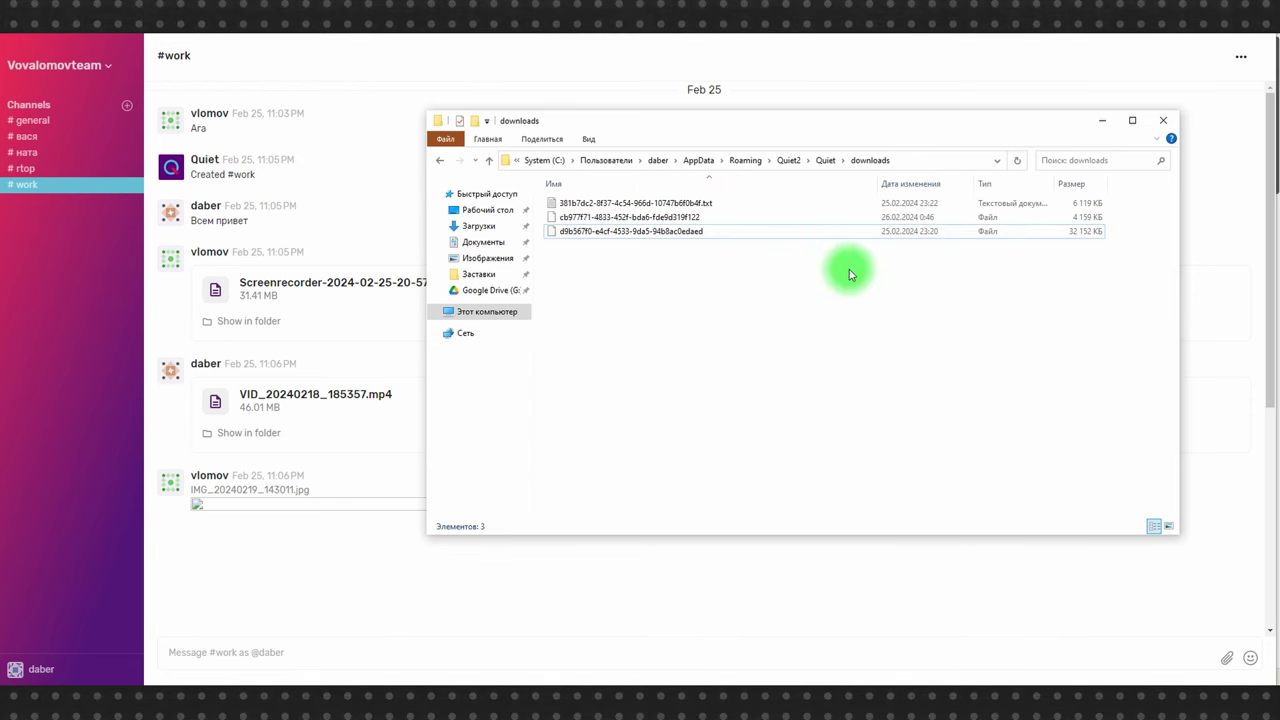
# Add the extension .mp4 to the file d9b567f0-e4cf-4533-9da5-94b8ac0edaed, open it in the video player, and close the player.
pyautogui.doubleClick(708, 233)
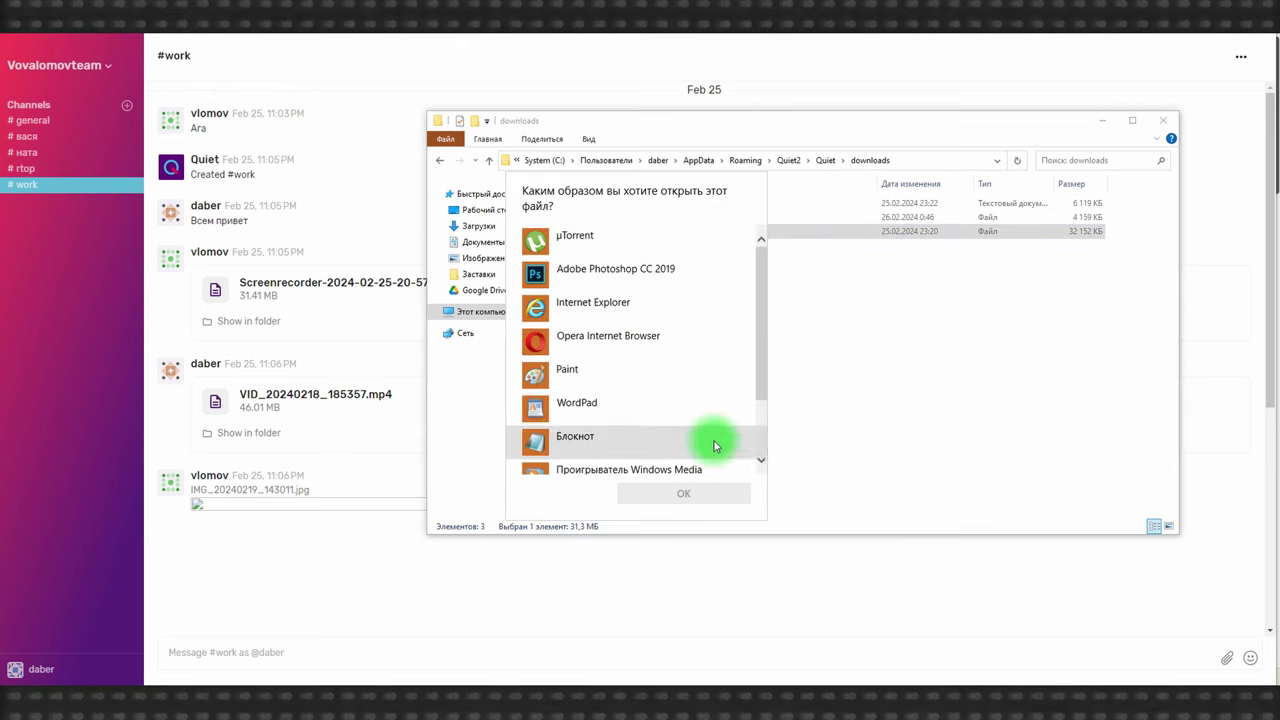
pyautogui.press('Escape')
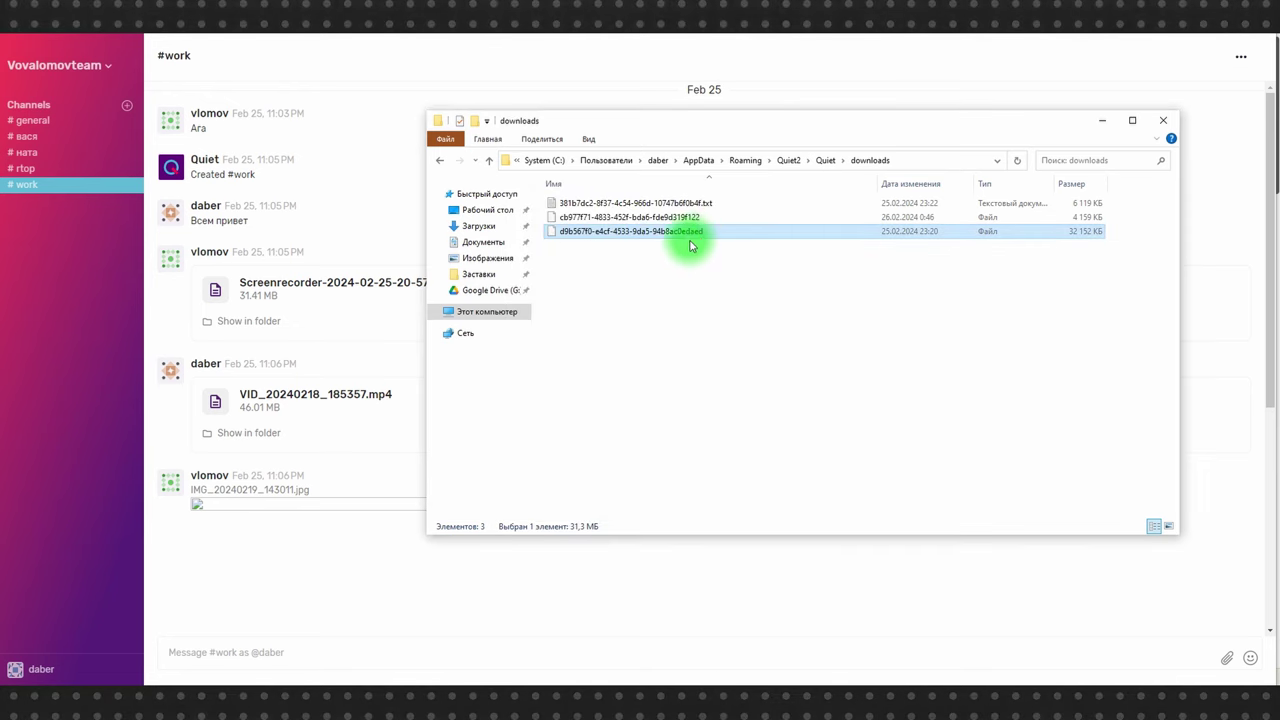
pyautogui.rightClick(710, 233)
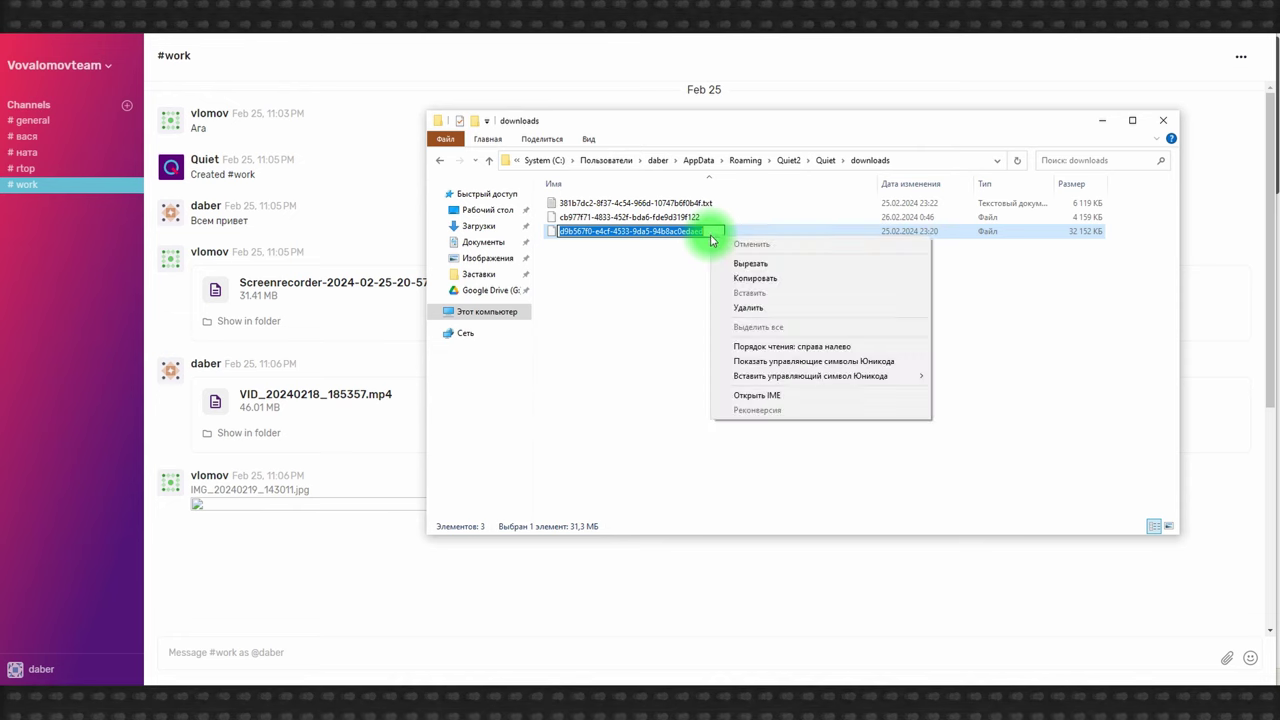
pyautogui.click(705, 231)
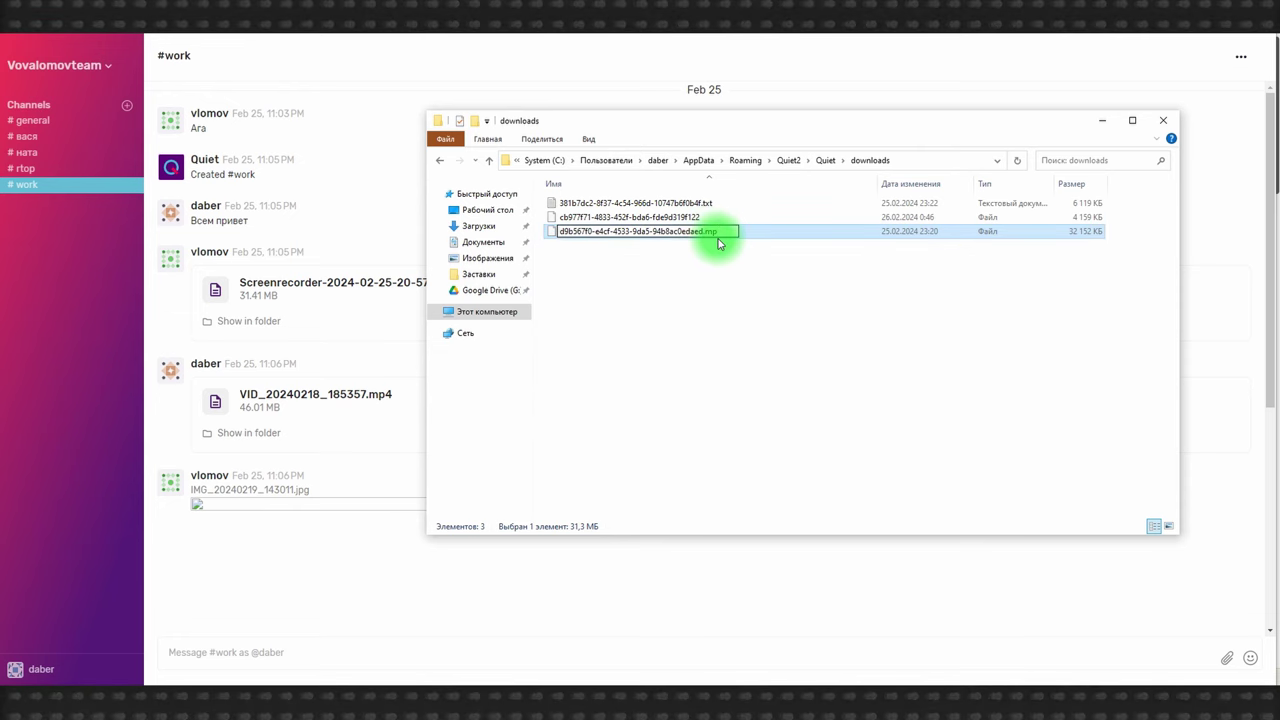
pyautogui.write('.mp4')
pyautogui.press('Return')
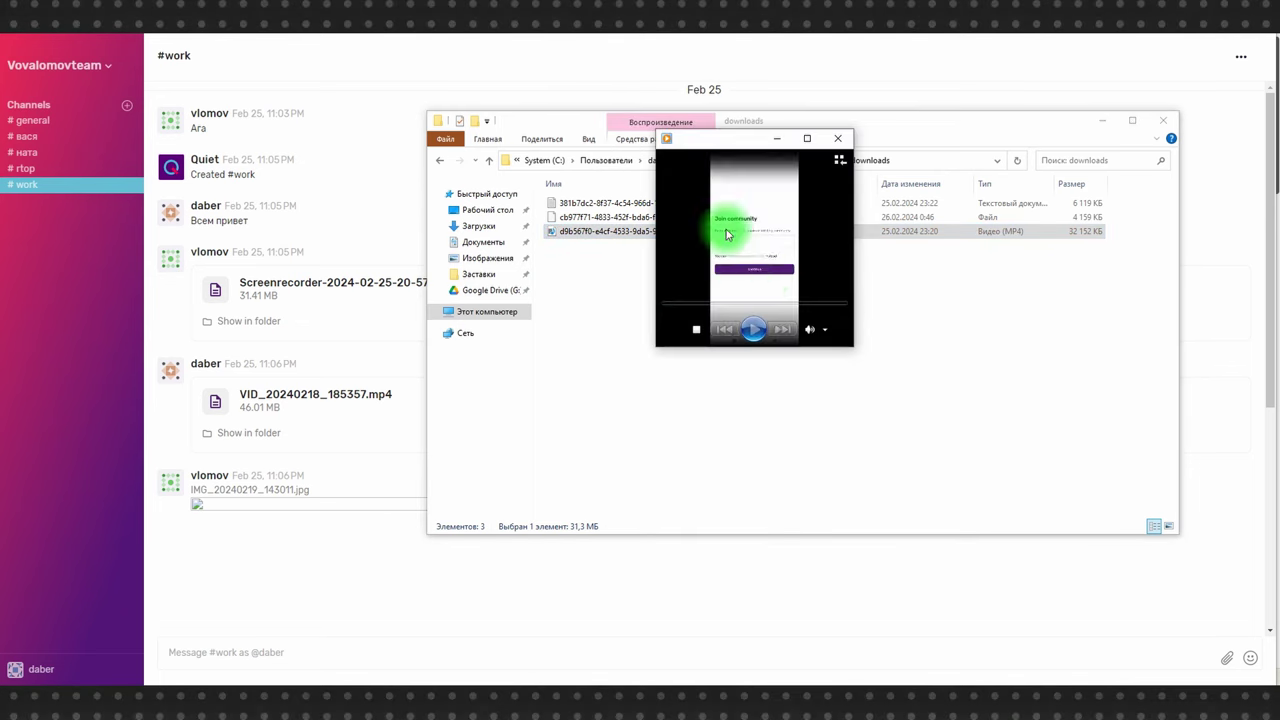
pyautogui.click(838, 139)
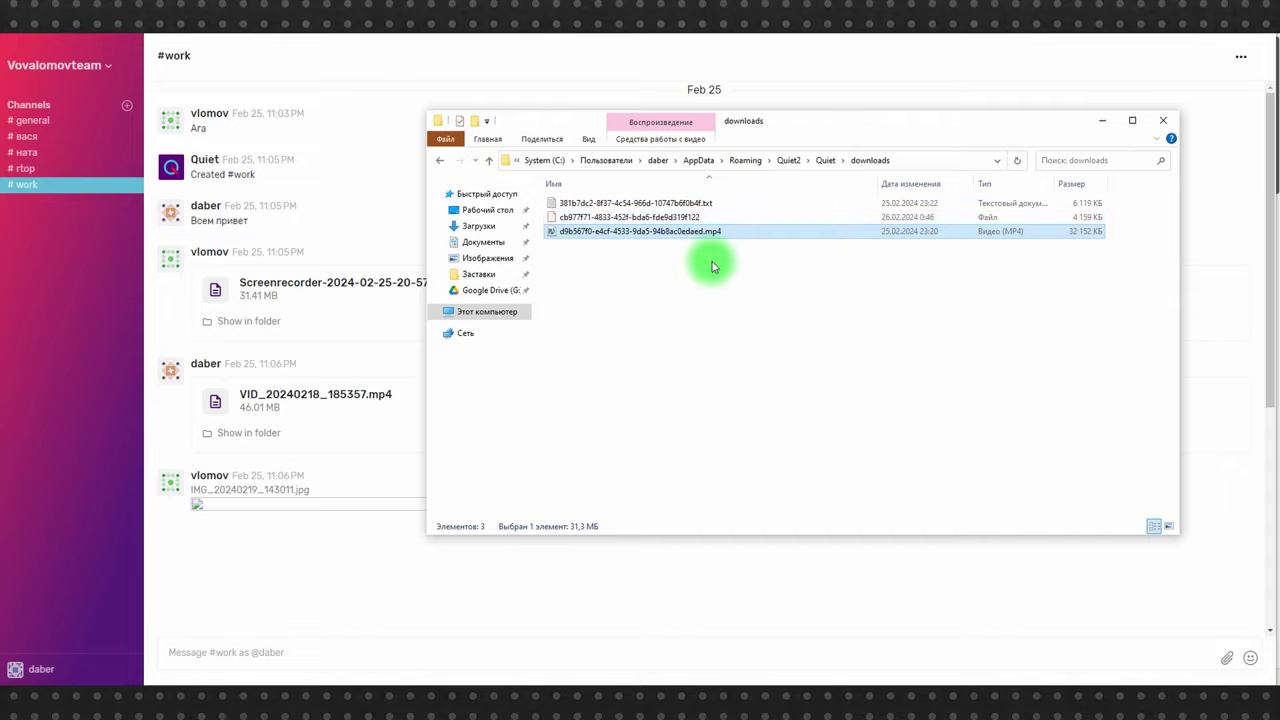
# View the contents of 381b7dc2-8f37-4c54-966d-10747b6f0b4f.txt in the text editor and close it.
pyautogui.doubleClick(680, 208)
pyautogui.scroll(-5, 623, 334)
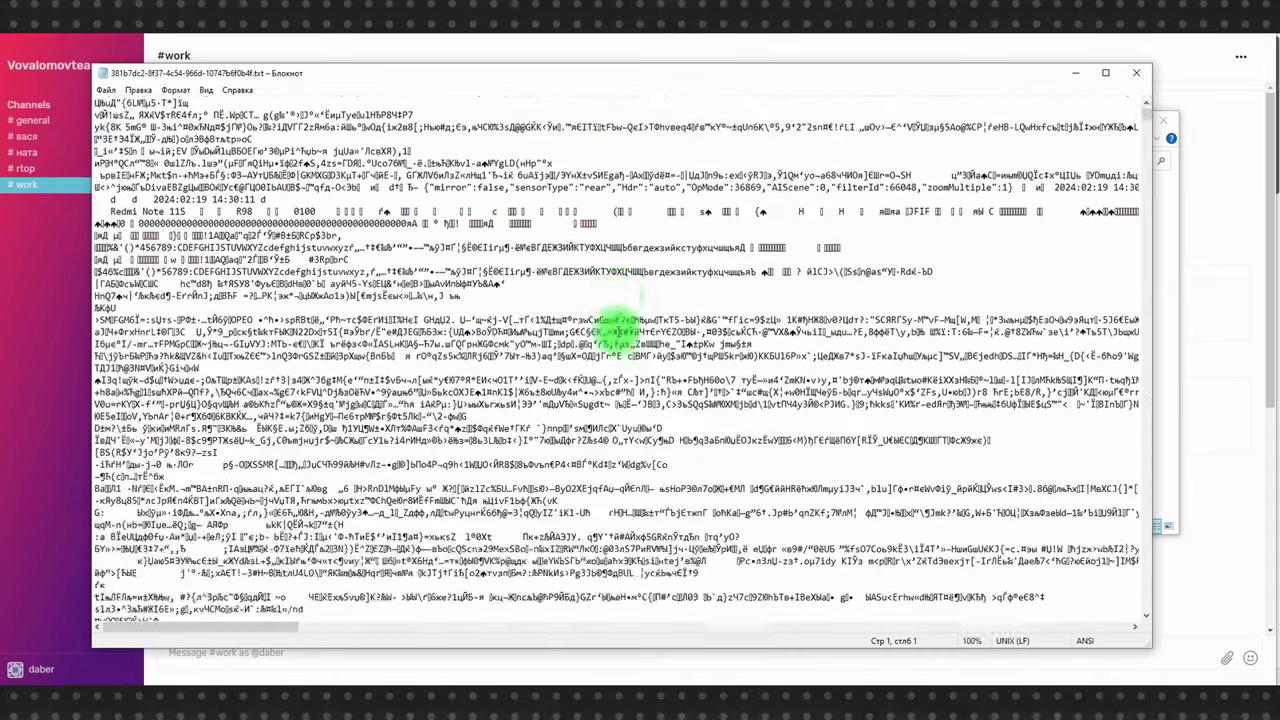
pyautogui.scroll(4, 648, 326)
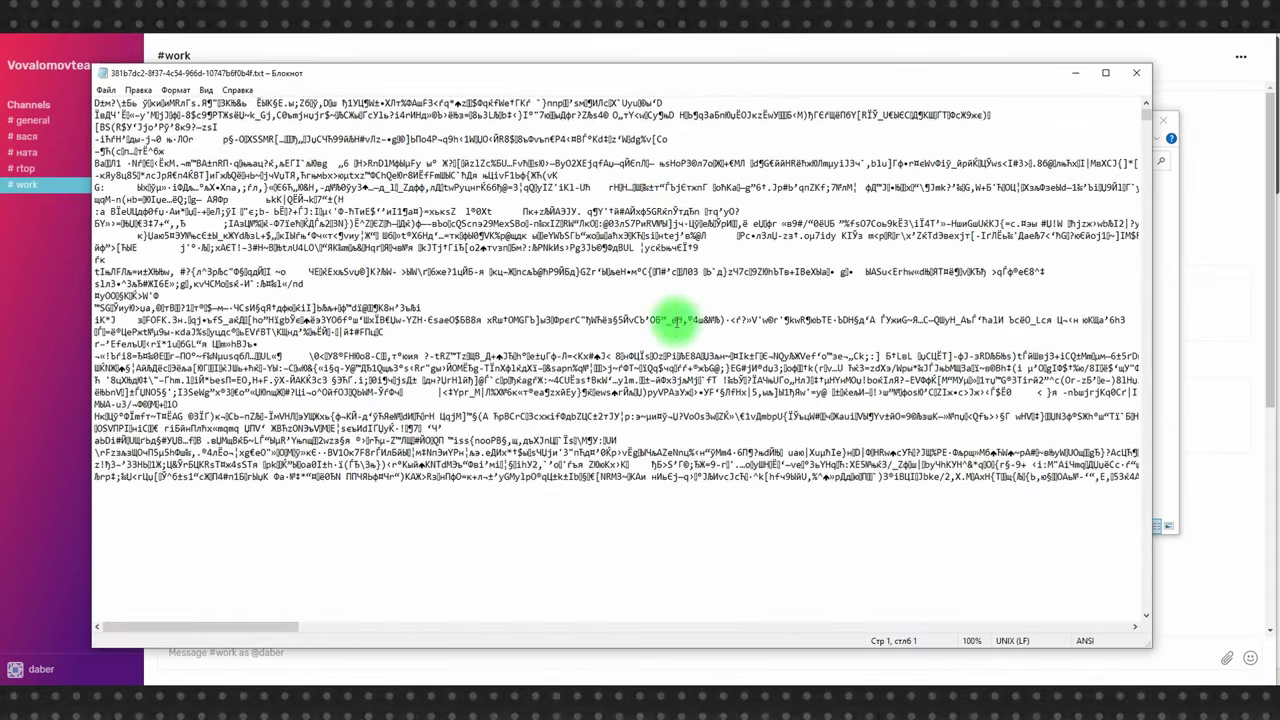
pyautogui.click(1133, 72)
# Add the extension .jpg to the file cb977f71-4833-452f-bda6-fde9d319f122 and open it in the photo viewer.
pyautogui.click(688, 218)
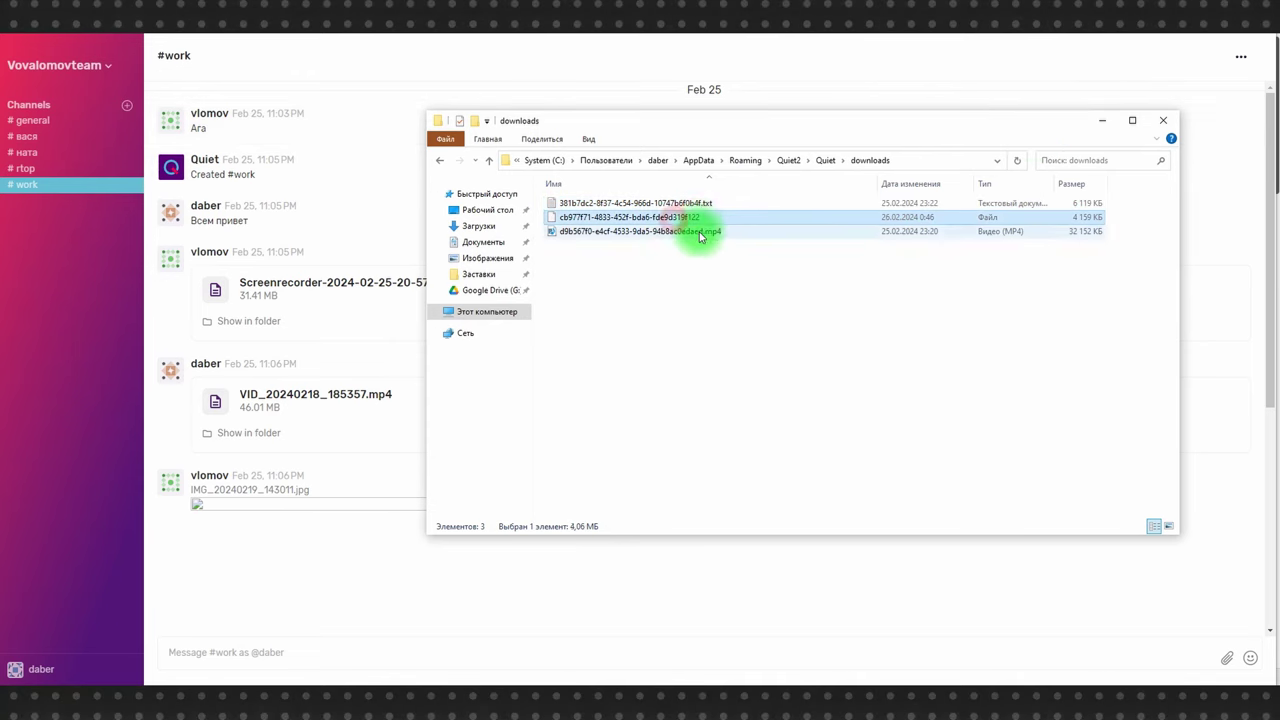
pyautogui.press('F2')
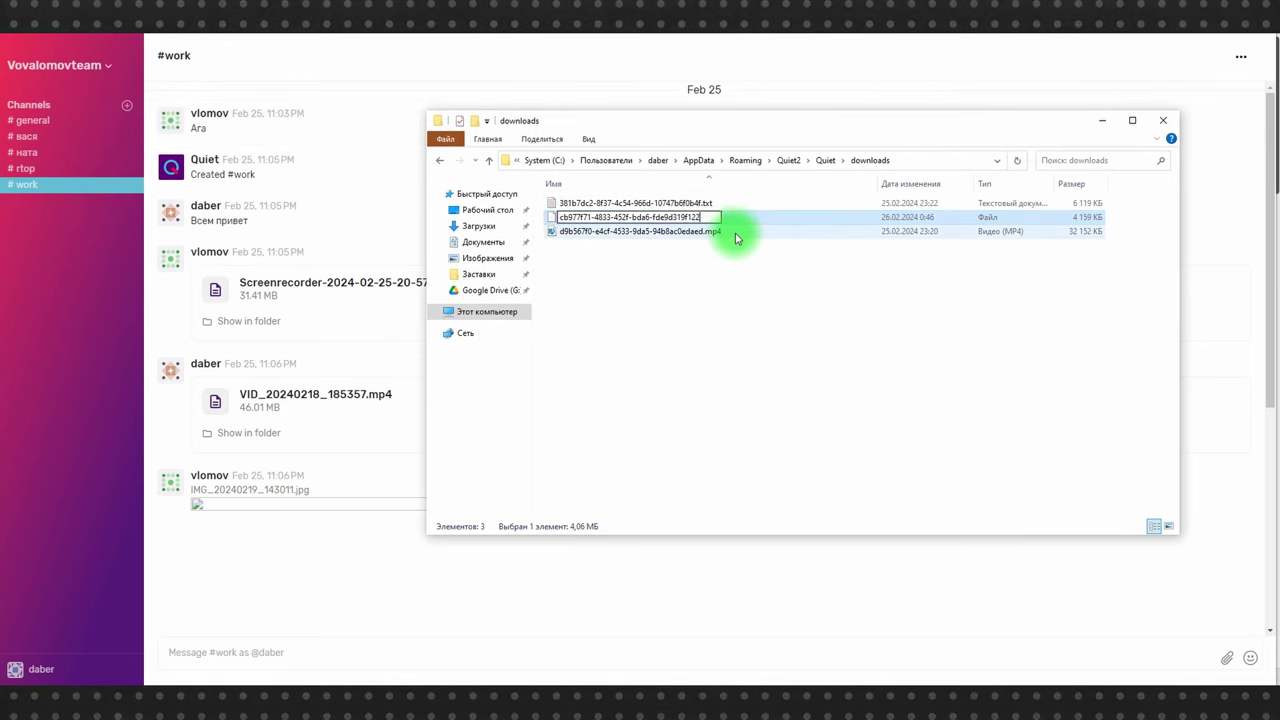
pyautogui.press('Return')
pyautogui.doubleClick(640, 217)
pyautogui.click(650, 455)
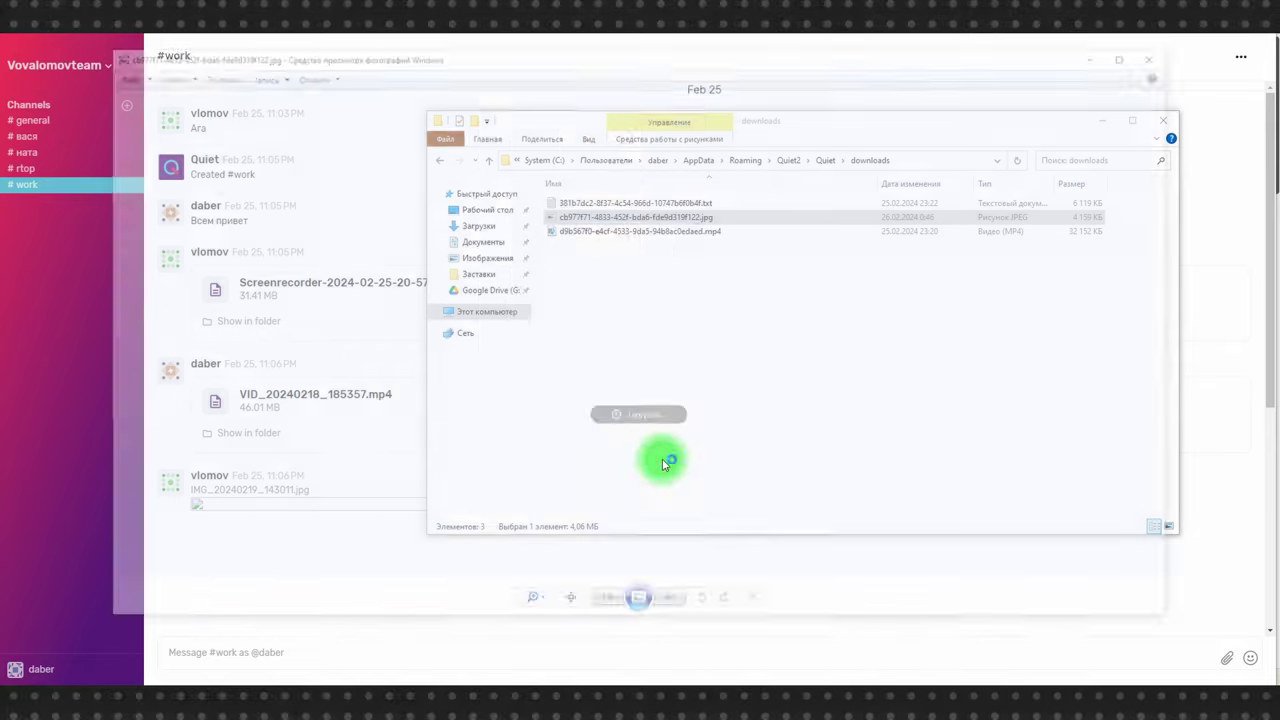